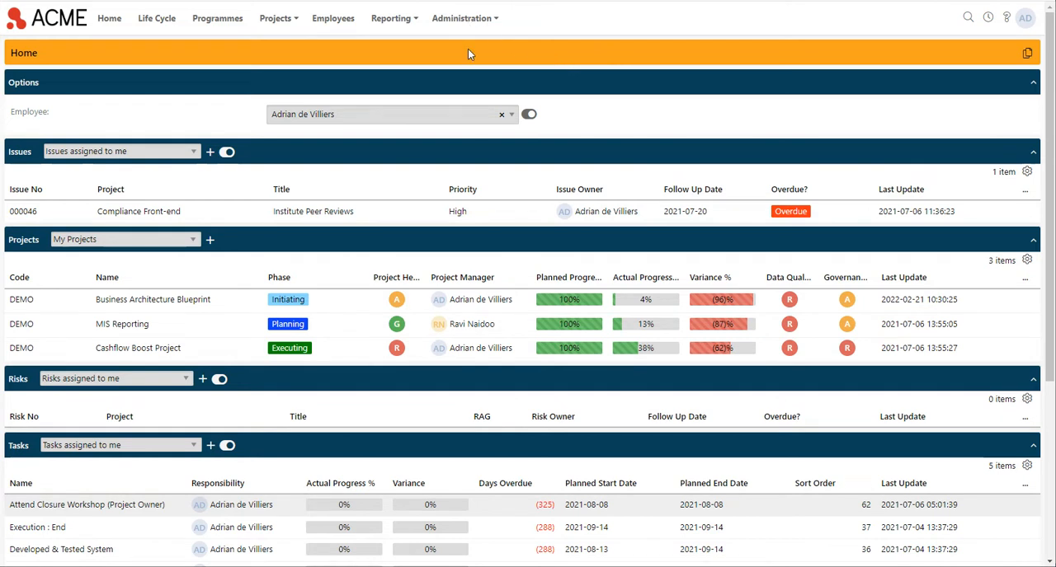
# Step: Open the PPO Administrators user group and check its access to the Business Intelligence API function
pyautogui.click(470, 20)
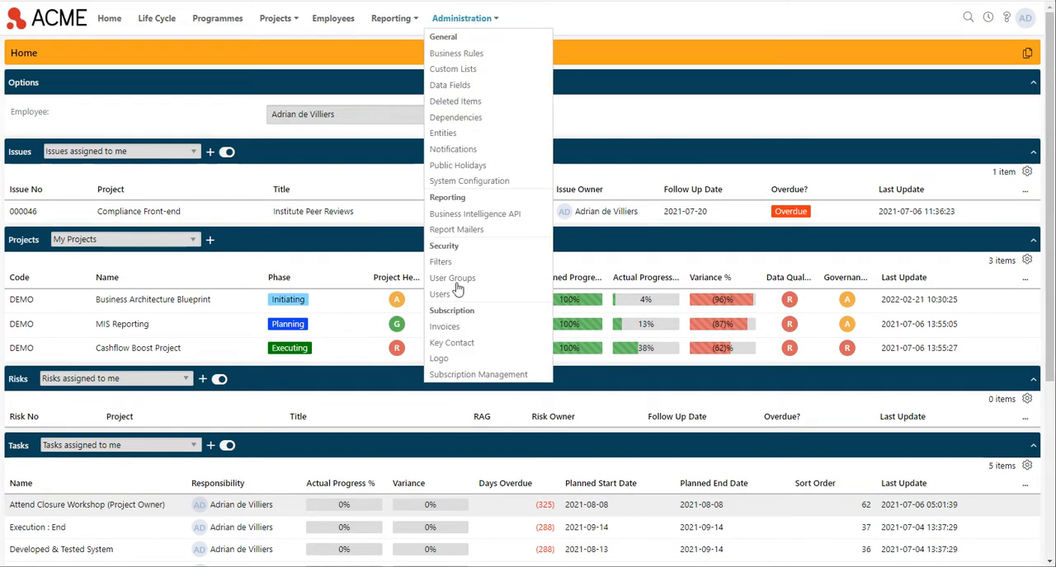
pyautogui.click(455, 279)
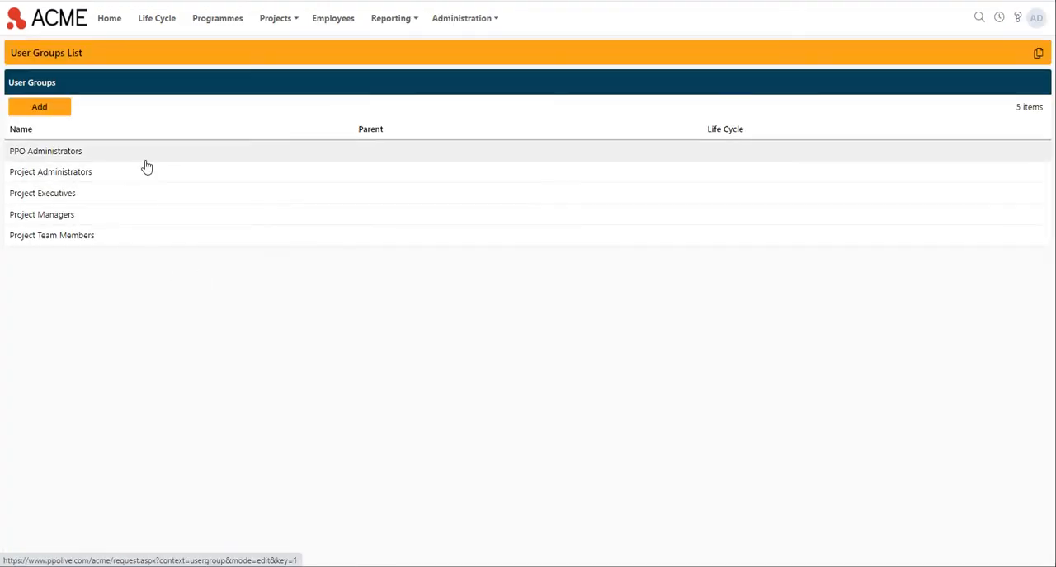
pyautogui.click(145, 157)
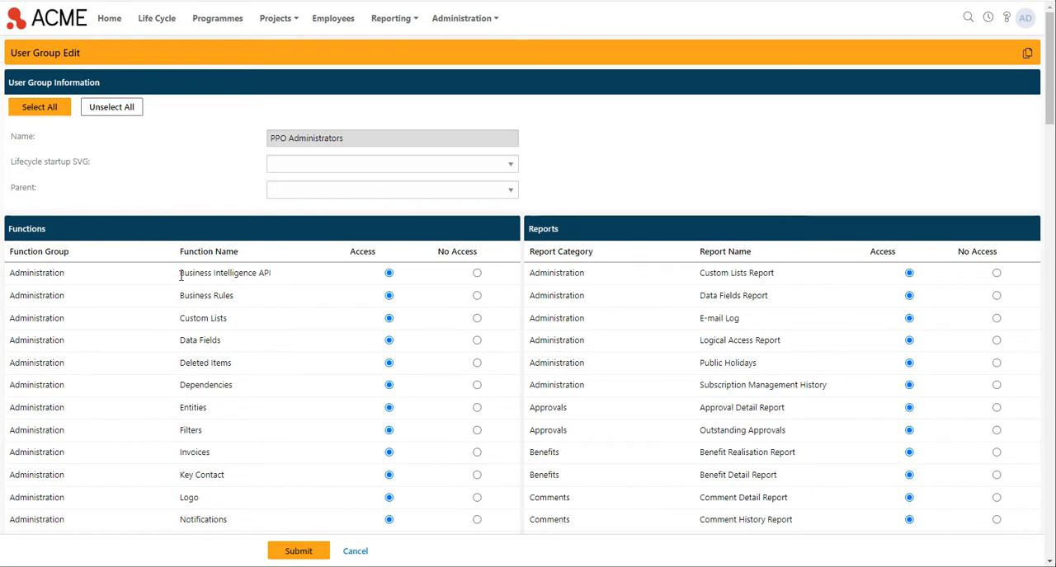
pyautogui.moveTo(177, 274); pyautogui.dragTo(280, 278)
pyautogui.click(285, 276)
# Step: Open the Business Intelligence API administration page and copy the API URL
pyautogui.click(463, 23)
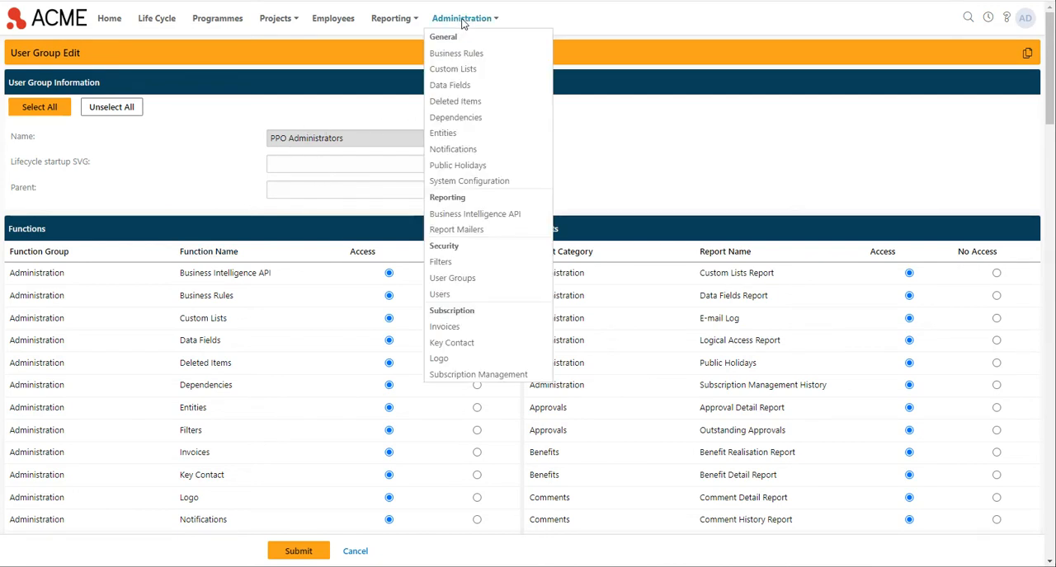
pyautogui.click(467, 218)
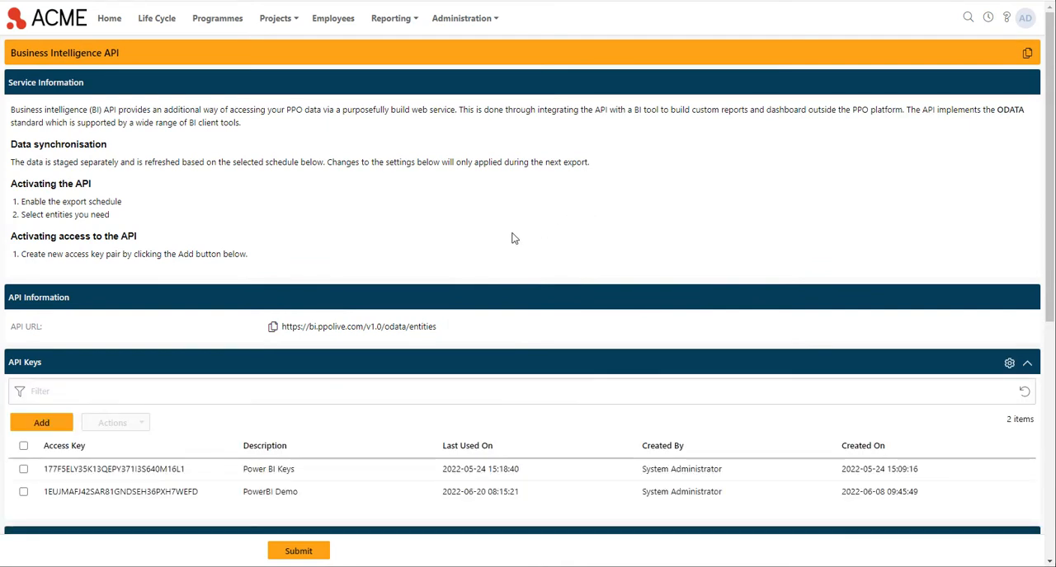
pyautogui.scroll(-2, 487, 249)
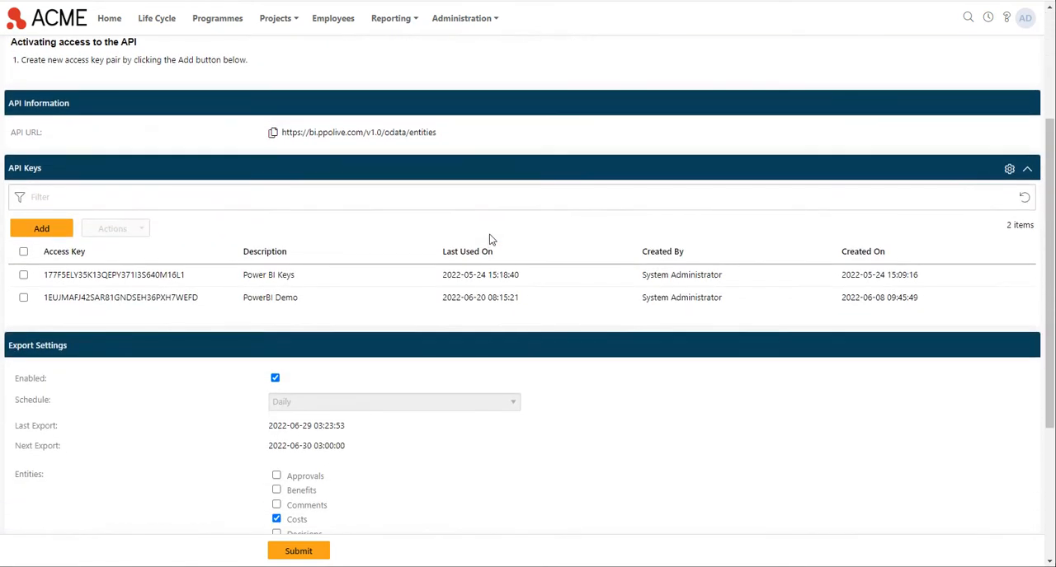
pyautogui.scroll(-1, 322, 147)
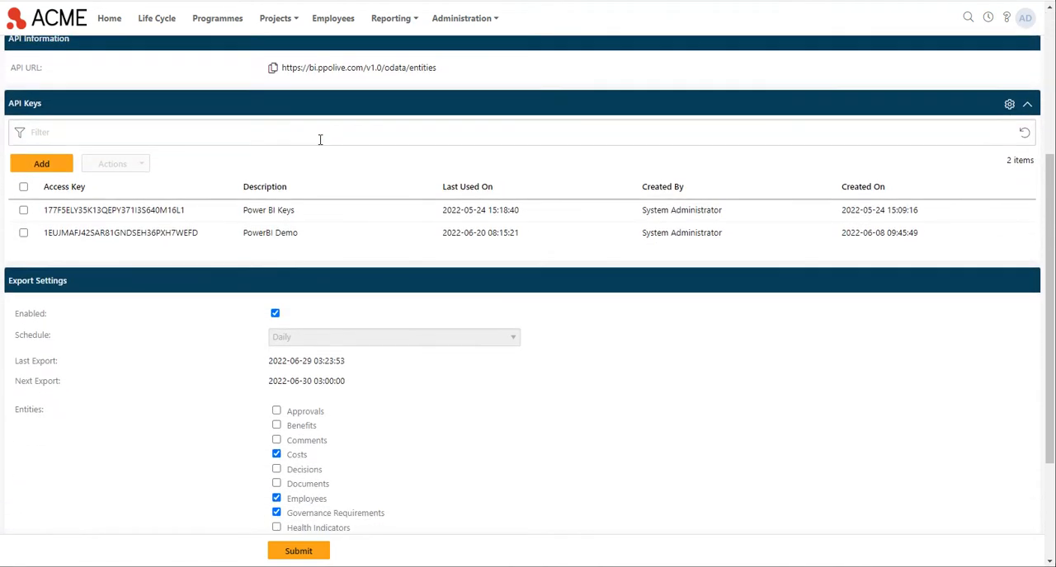
pyautogui.click(273, 67)
# Step: Paste the API URL on the first line of the Notepad document, add a line break and return to the browser
pyautogui.click(474, 566)
pyautogui.rightClick(765, 64)
pyautogui.click(795, 120)
pyautogui.press('Return')
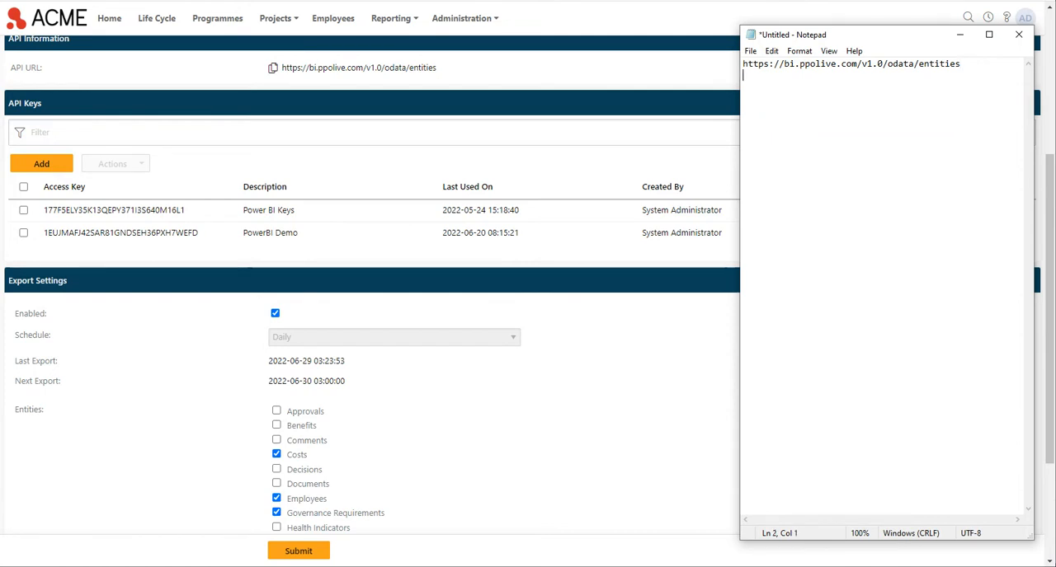
pyautogui.click(294, 100)
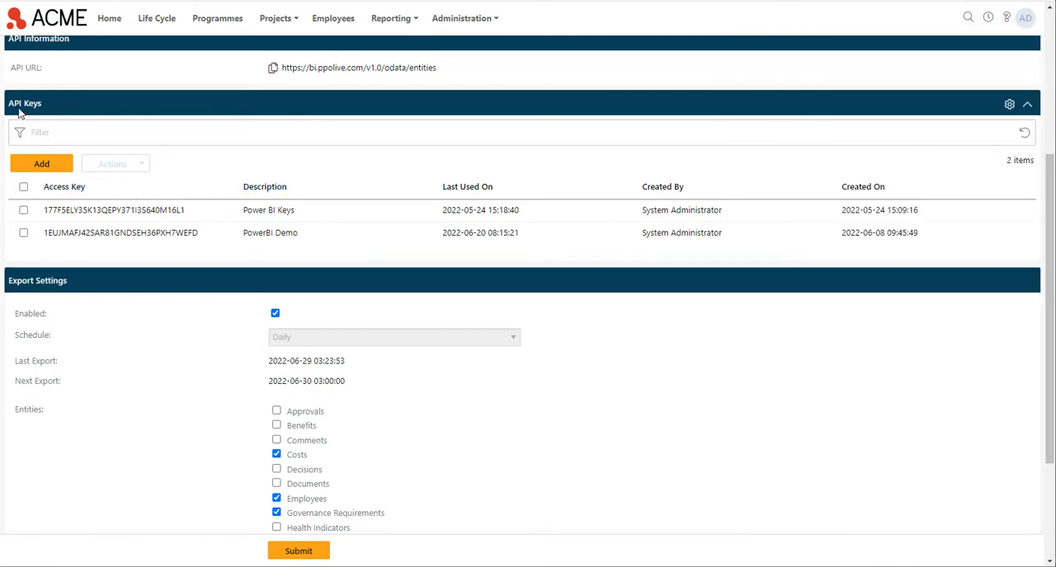
# Step: Review the API Keys section and the export settings, including the schedule and entities
pyautogui.moveTo(6, 103); pyautogui.dragTo(48, 104)
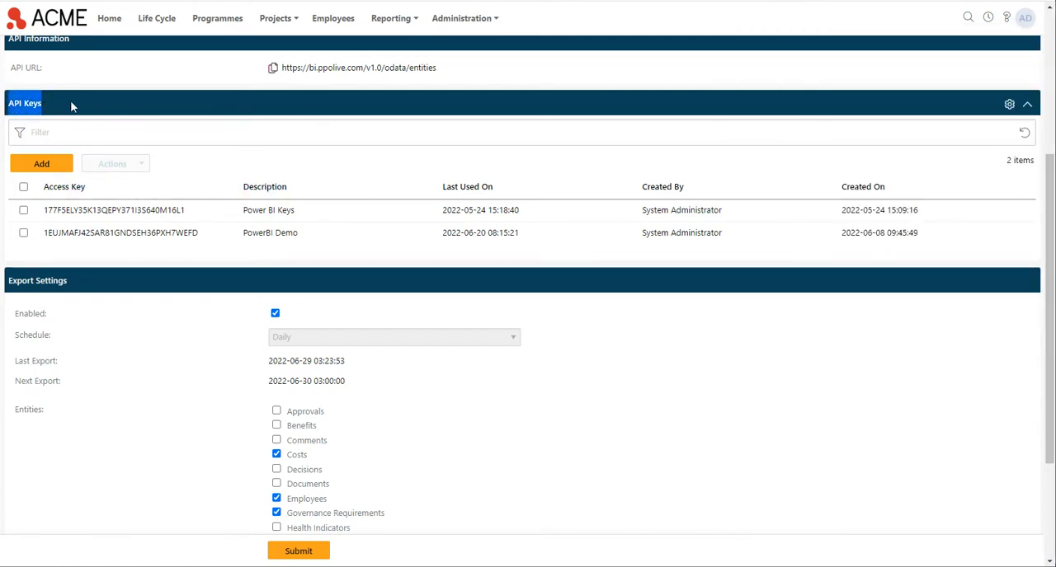
pyautogui.click(70, 106)
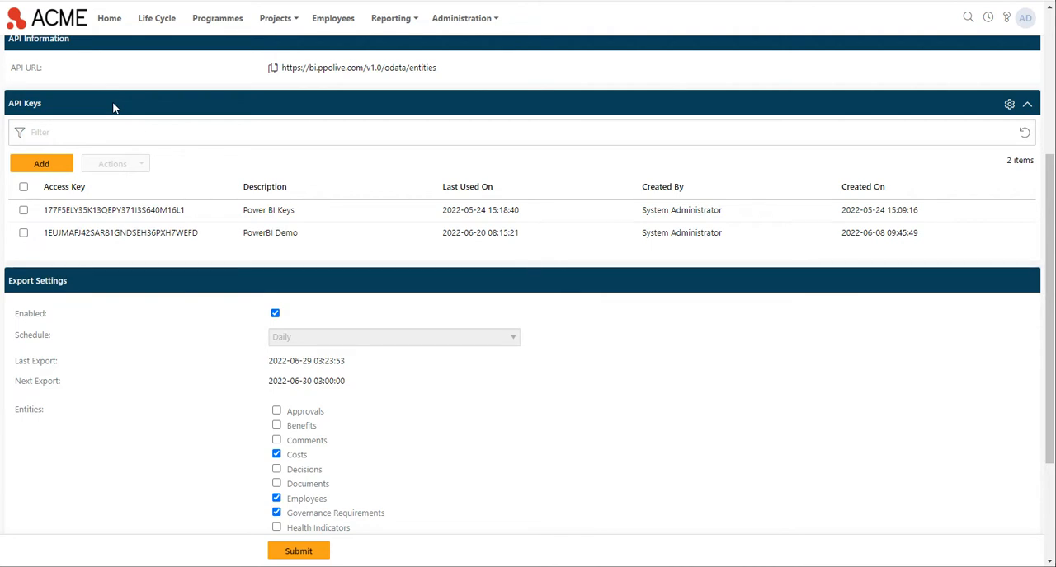
pyautogui.scroll(-2, 196, 309)
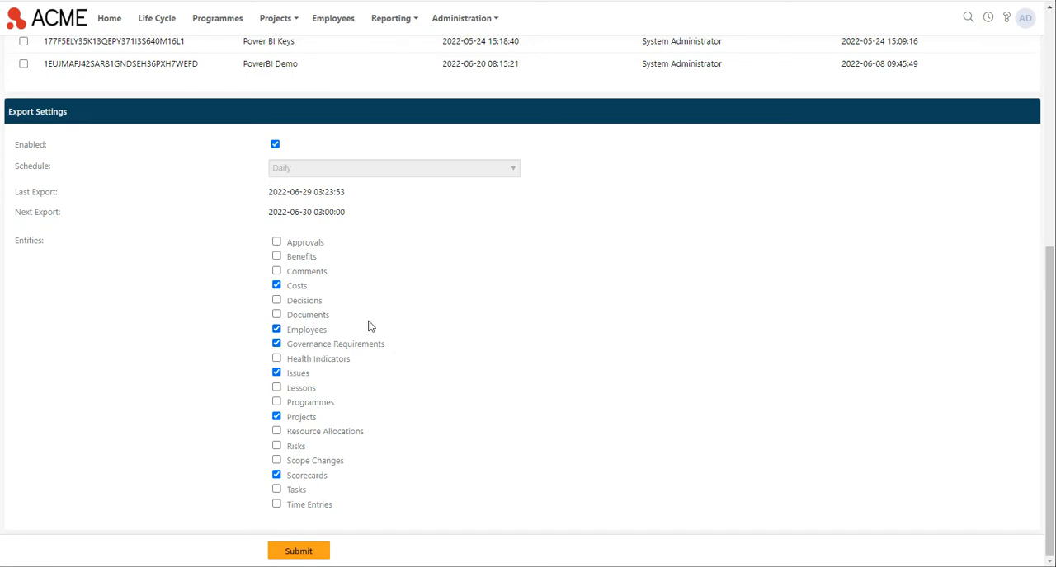
pyautogui.scroll(5, 427, 429)
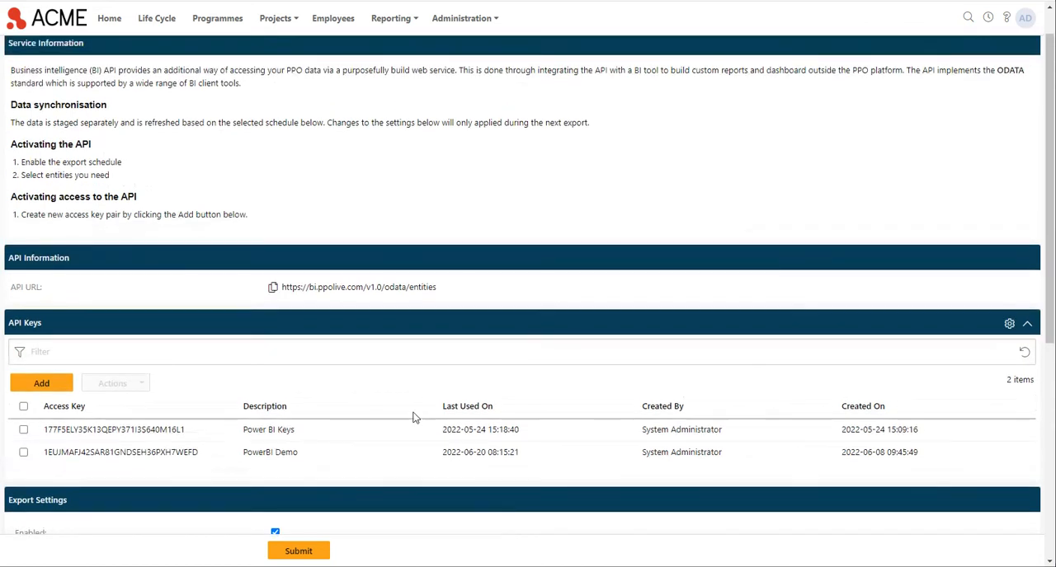
# Step: Create a new API key pair with the description "Demo BI"
pyautogui.scroll(-2, 247, 223)
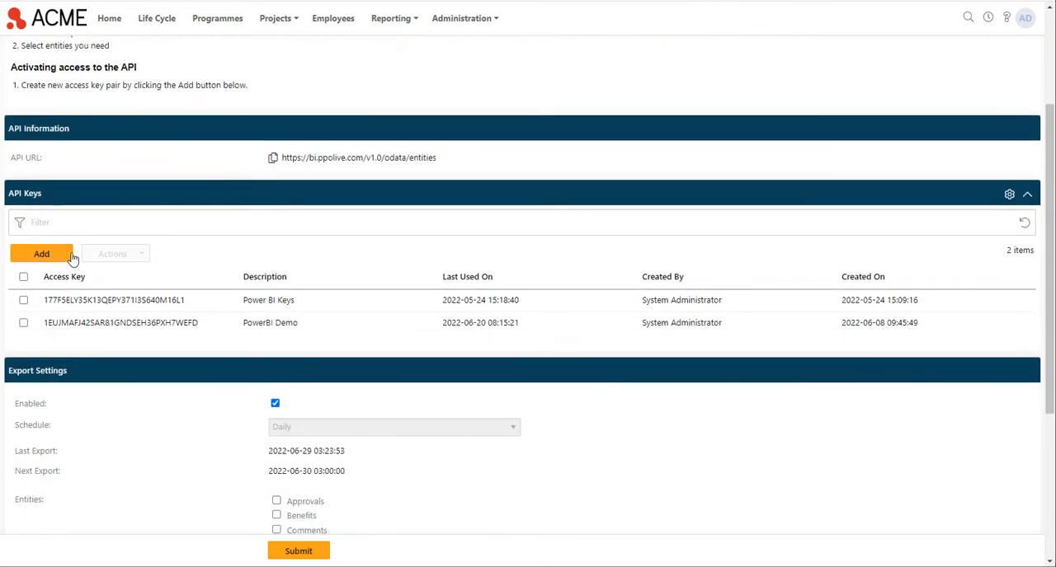
pyautogui.click(46, 259)
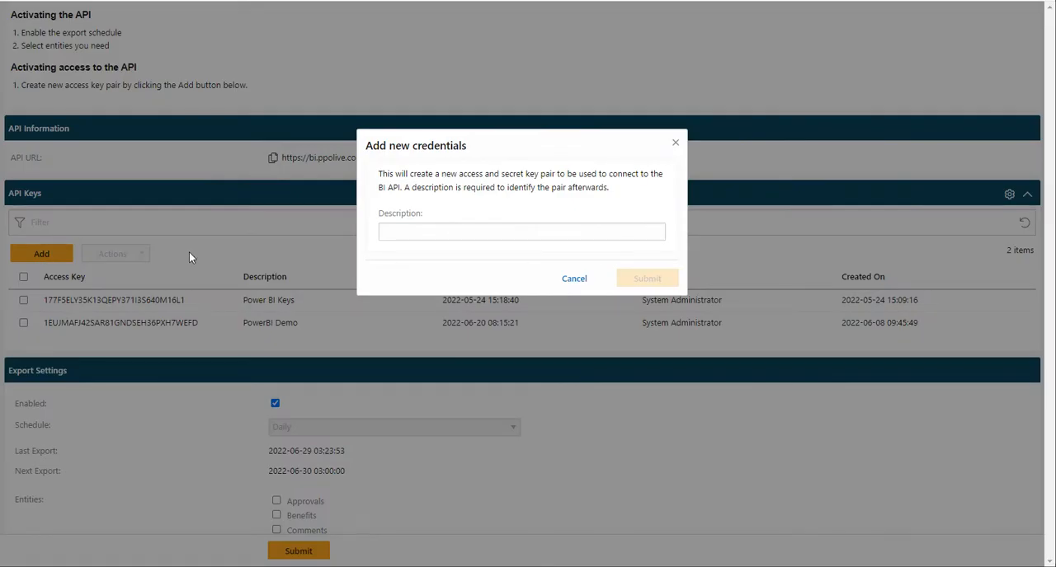
pyautogui.click(440, 229)
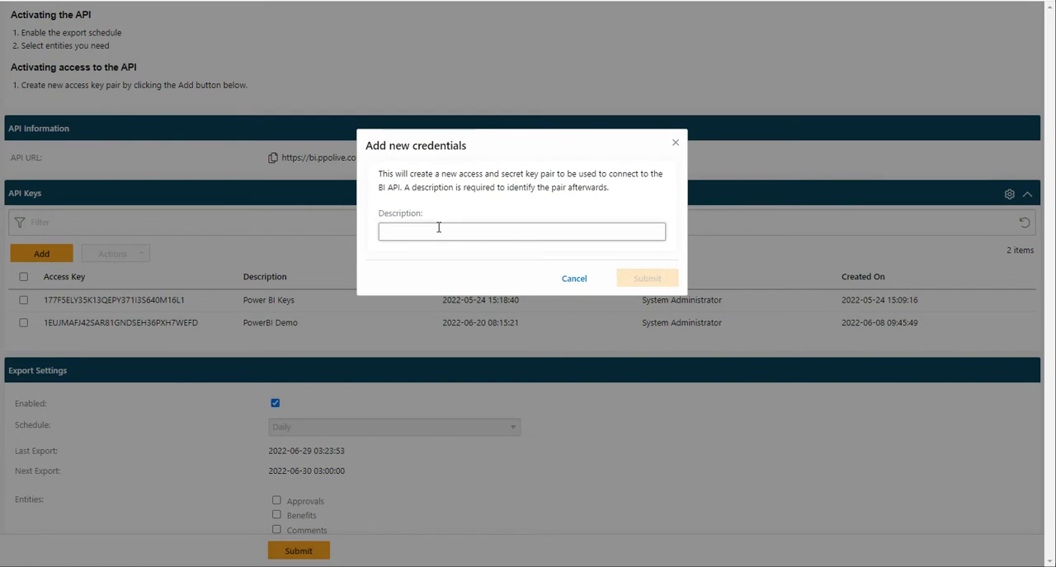
pyautogui.write('Demo BI')
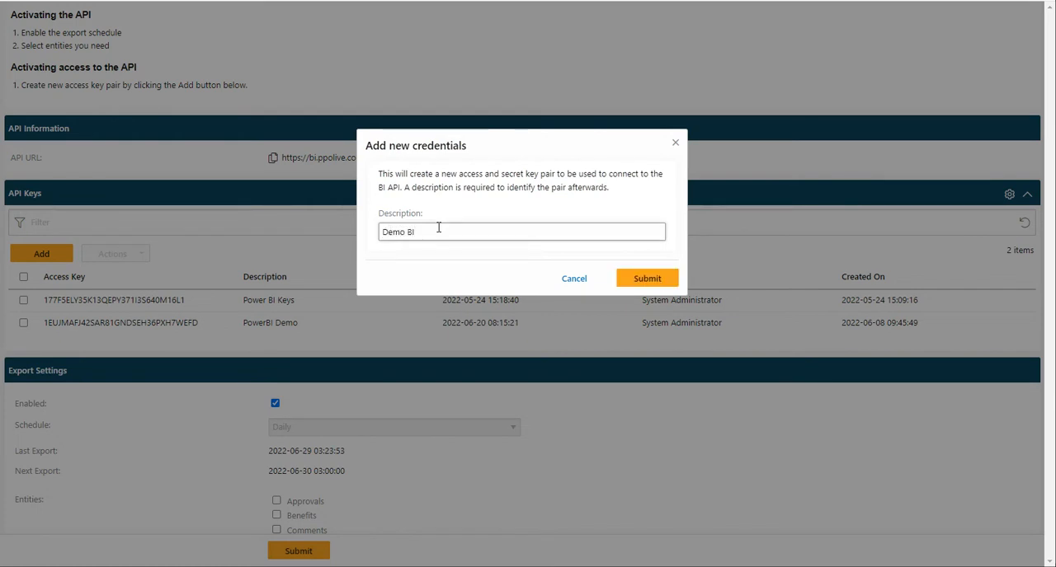
pyautogui.click(647, 278)
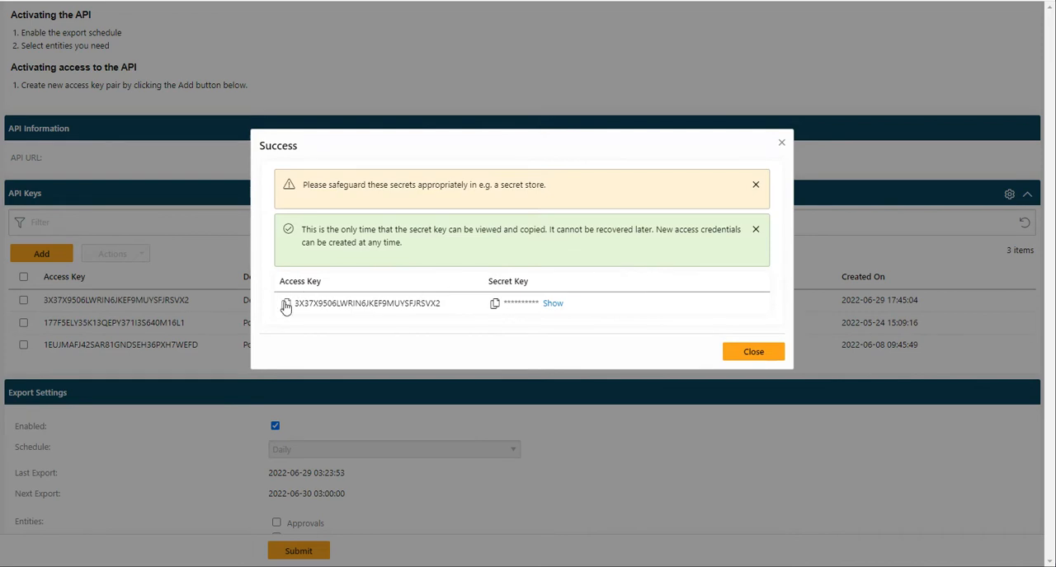
# Step: Copy the new access key into Notepad below the API URL and return to the browser
pyautogui.click(285, 305)
pyautogui.hotkey('alt', 'Tab')
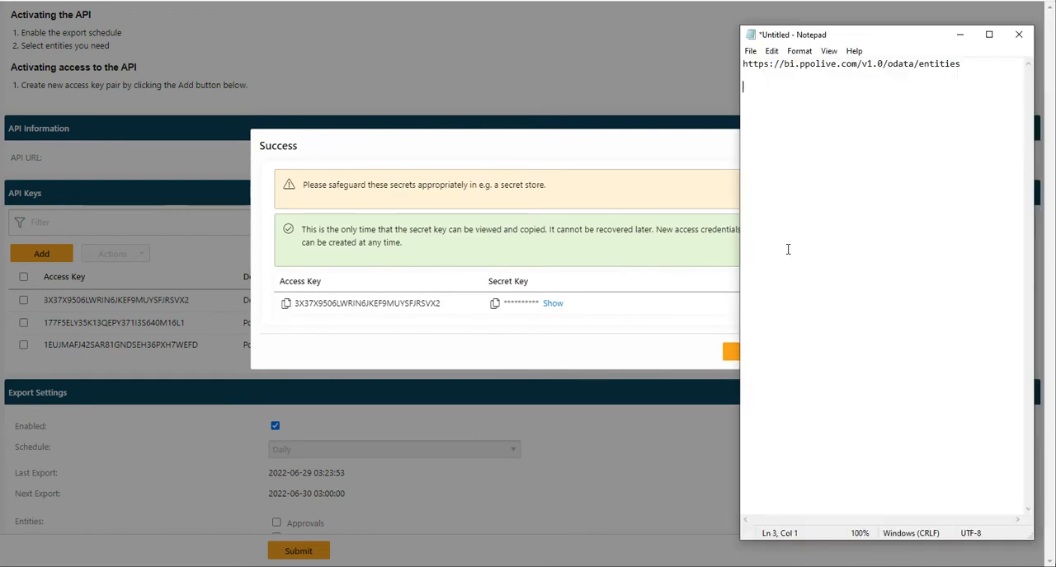
pyautogui.rightClick(840, 119)
pyautogui.click(866, 176)
pyautogui.press('Return')
pyautogui.click(462, 132)
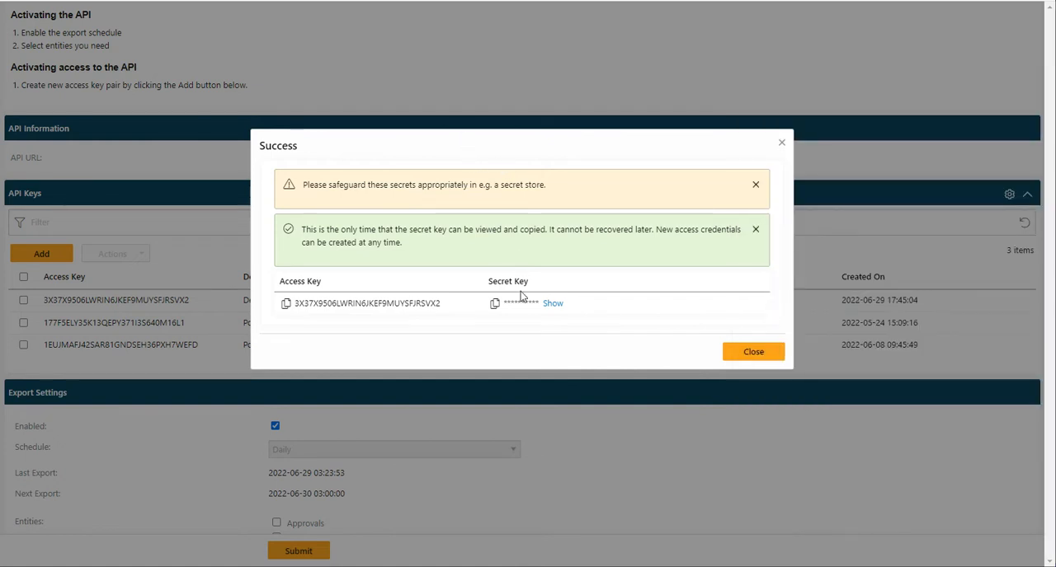
# Step: Reveal the secret key, copy it into Notepad below the access key, and close the new credentials dialog
pyautogui.click(550, 304)
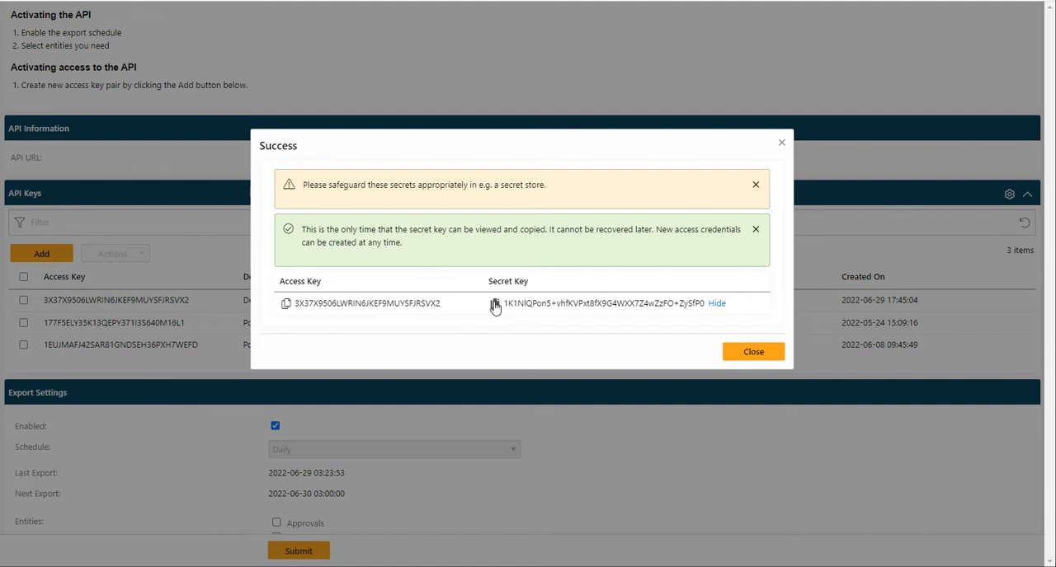
pyautogui.hotkey('alt', 'Tab')
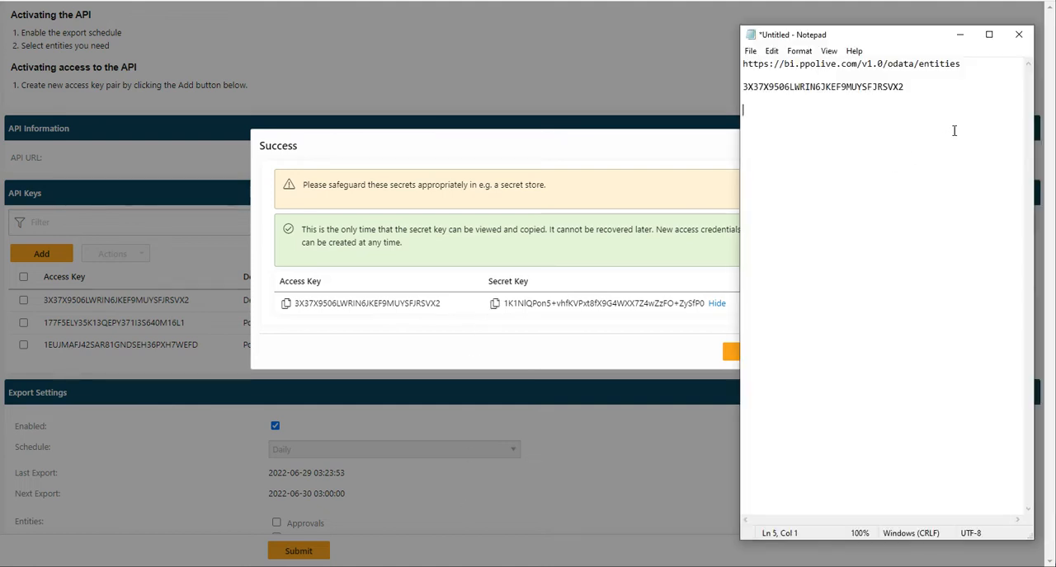
pyautogui.rightClick(818, 143)
pyautogui.click(850, 195)
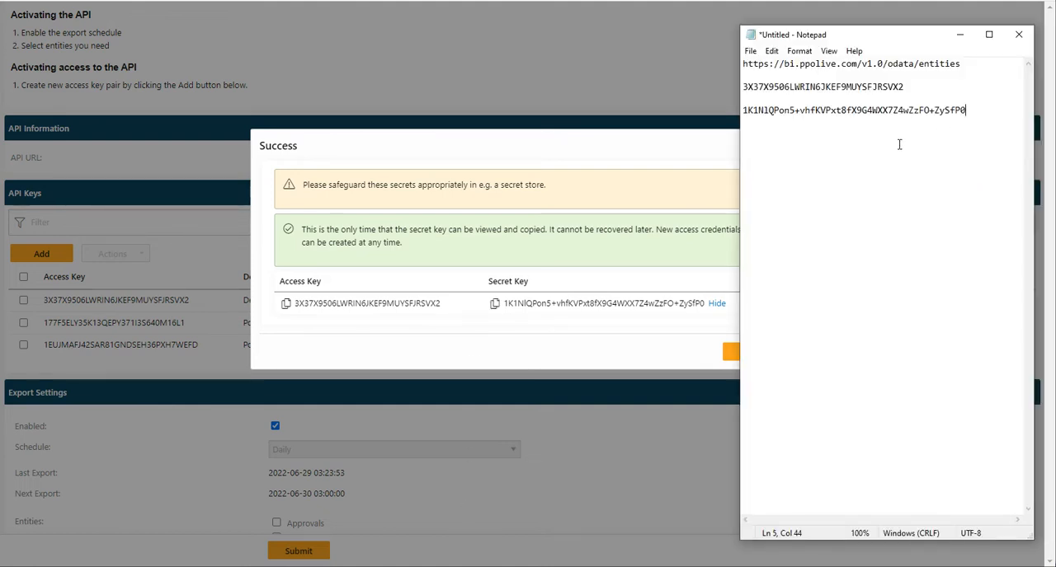
pyautogui.click(573, 142)
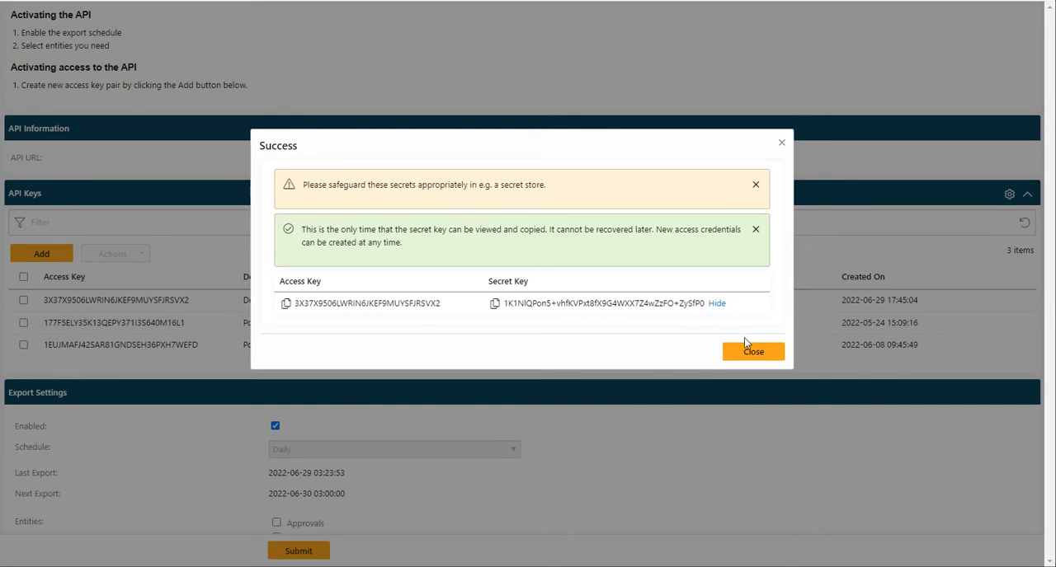
pyautogui.click(753, 352)
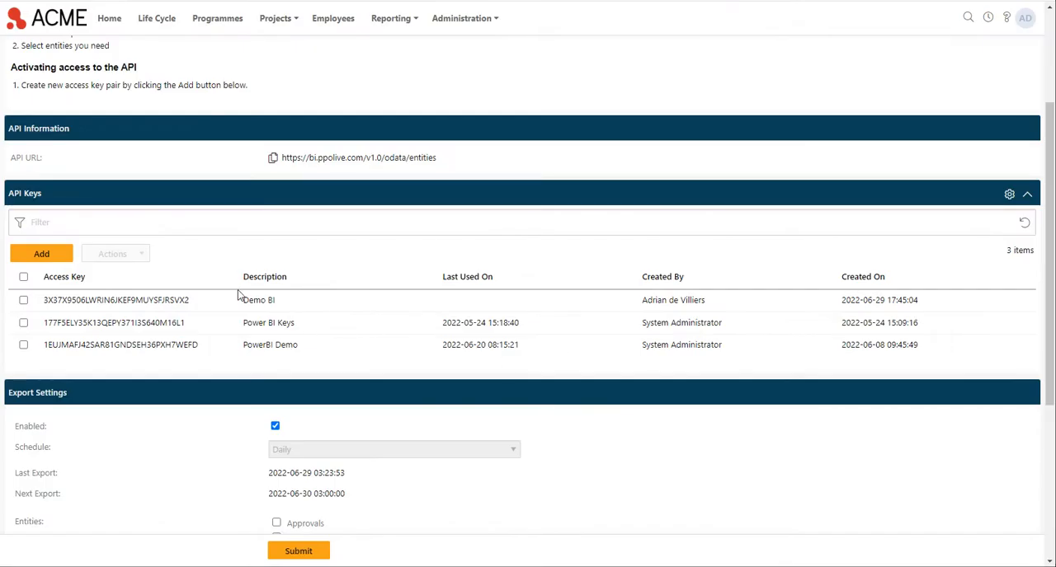
pyautogui.moveTo(244, 299); pyautogui.dragTo(280, 302)
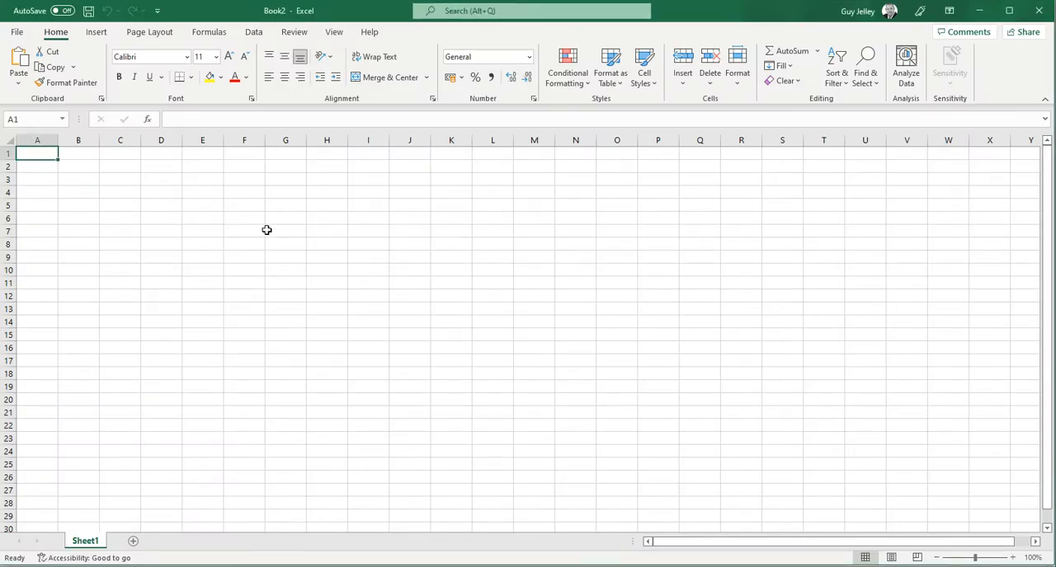
# Step: Switch to Excel and start a data import from an OData feed in the blank workbook
pyautogui.click(253, 32)
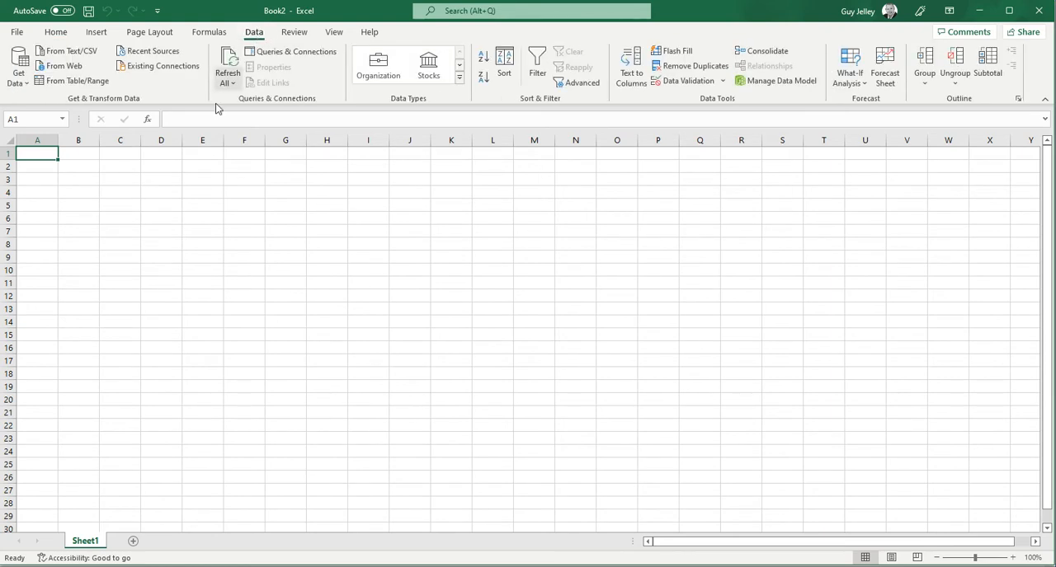
pyautogui.click(18, 70)
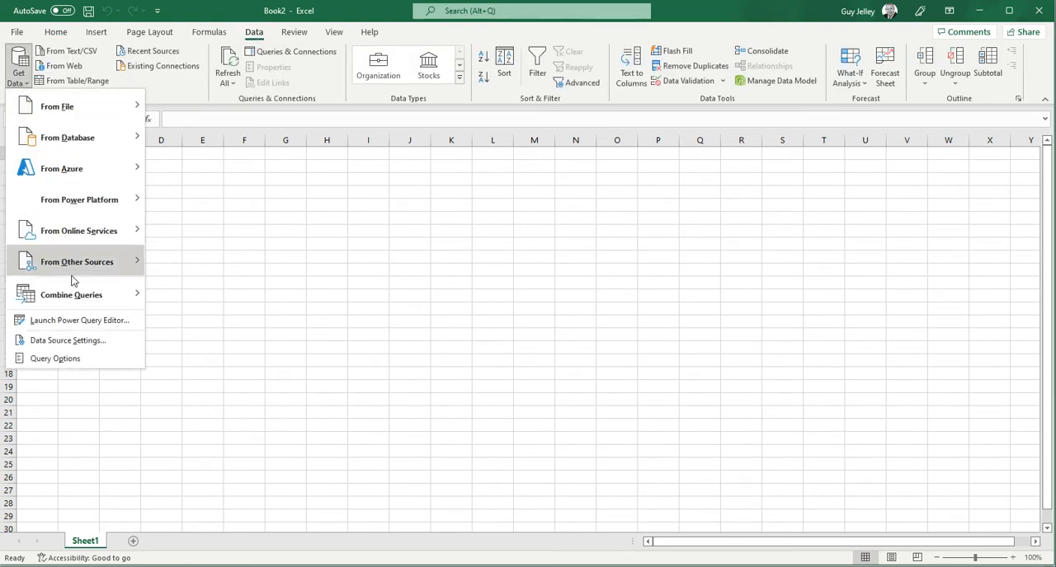
pyautogui.moveTo(76, 267)
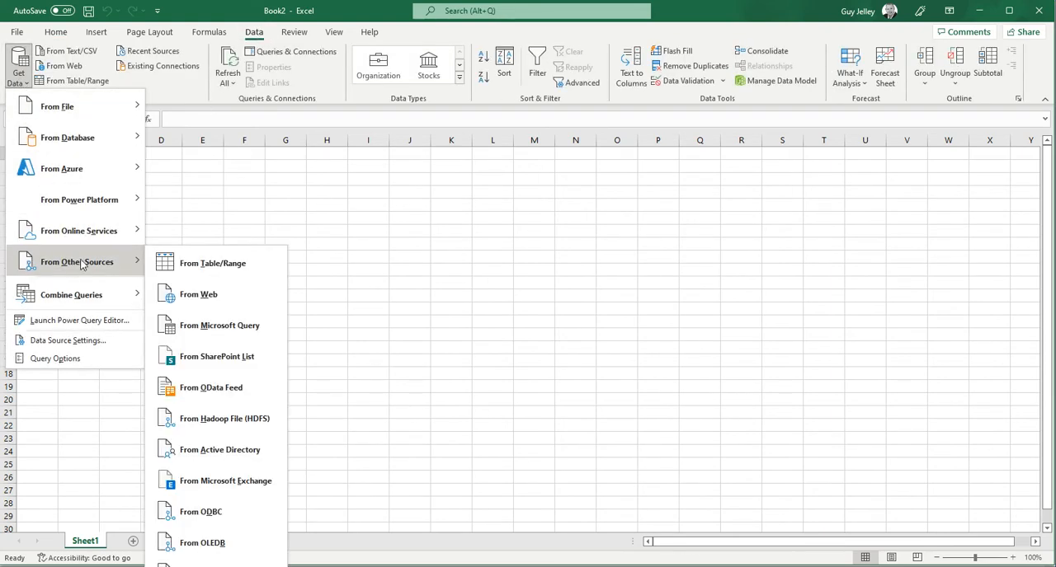
pyautogui.click(211, 387)
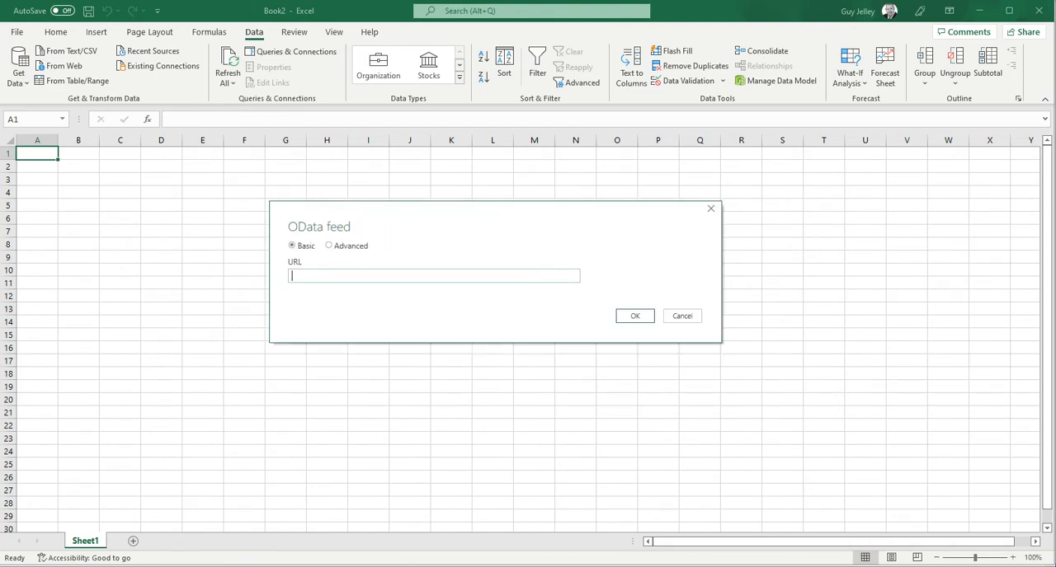
pyautogui.hotkey('alt', 'Tab')
pyautogui.moveTo(978, 68); pyautogui.dragTo(743, 65)
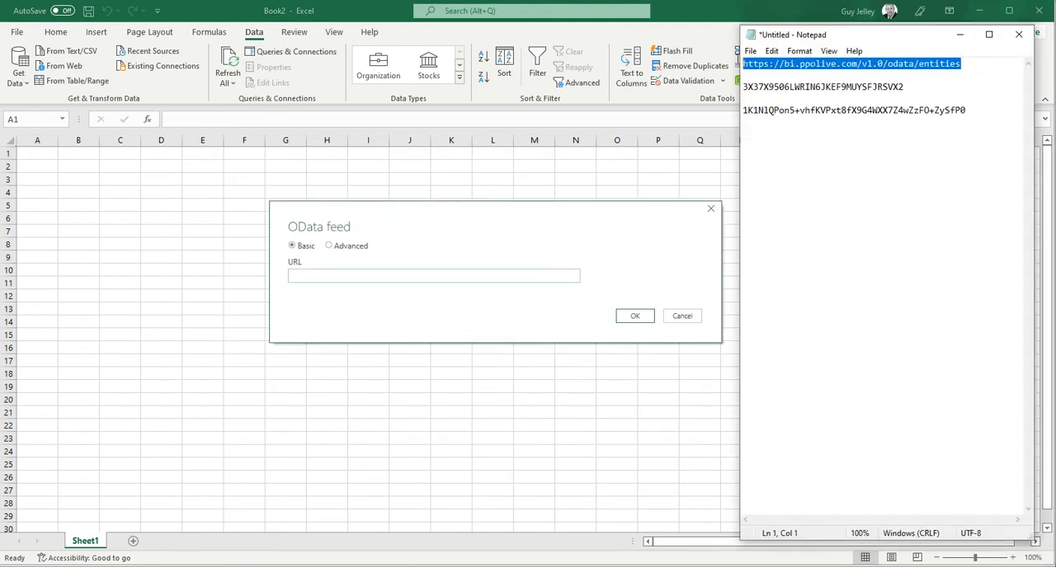
pyautogui.click(317, 293)
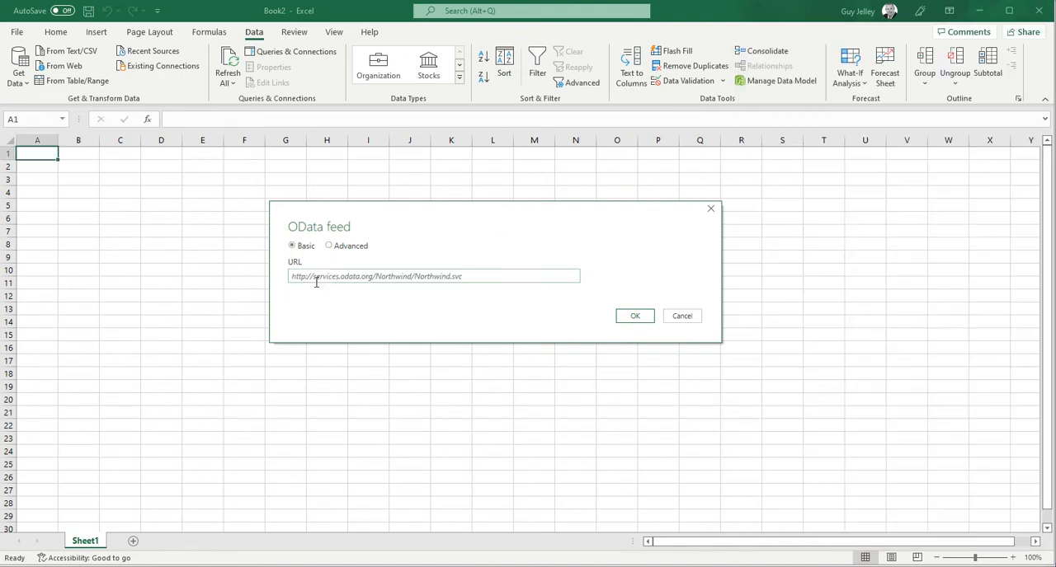
pyautogui.click(324, 273)
pyautogui.hotkey('ctrl', 'v')
pyautogui.click(637, 317)
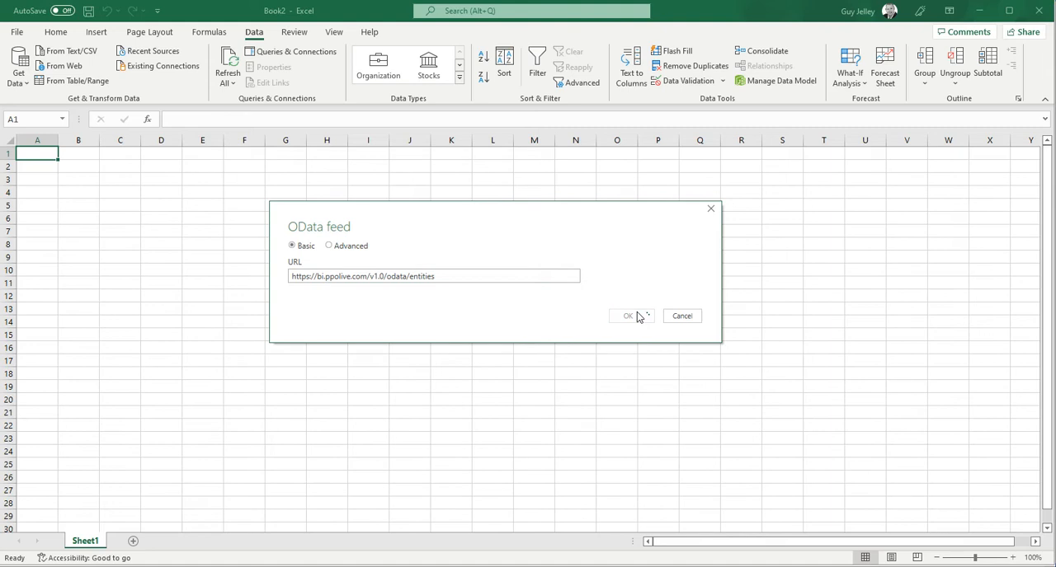
pyautogui.click(295, 271)
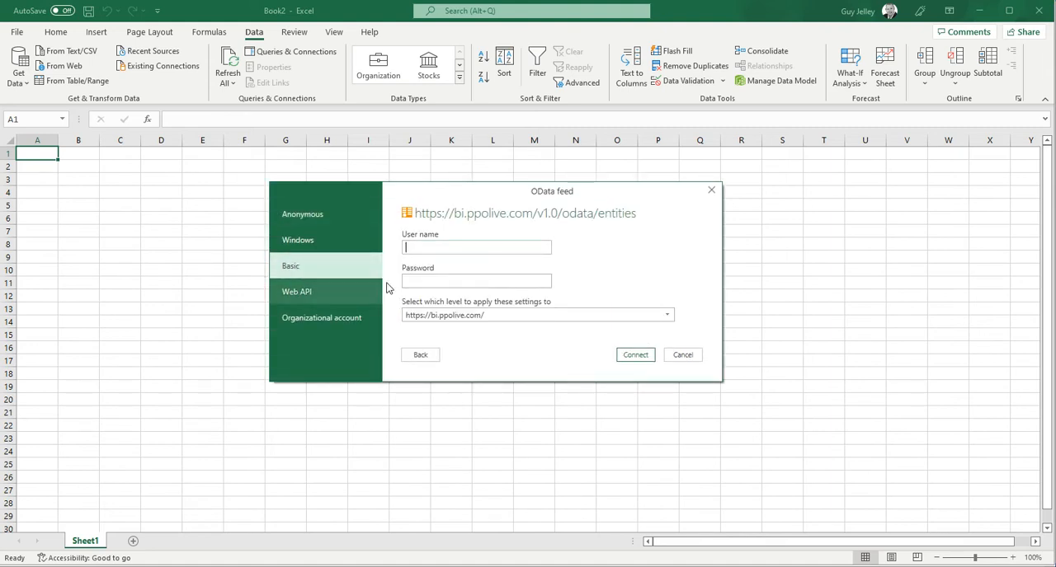
# Step: Copy the access key from Notepad into the user name field of Excel's OData feed sign-in
pyautogui.hotkey('alt', 'Tab')
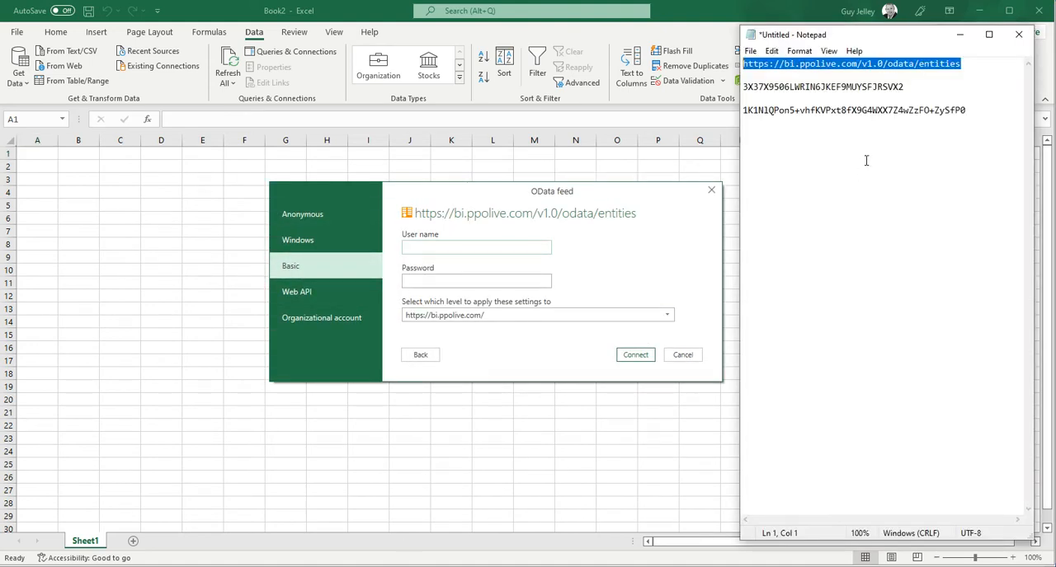
pyautogui.moveTo(908, 87); pyautogui.dragTo(741, 87)
pyautogui.hotkey('ctrl', 'c')
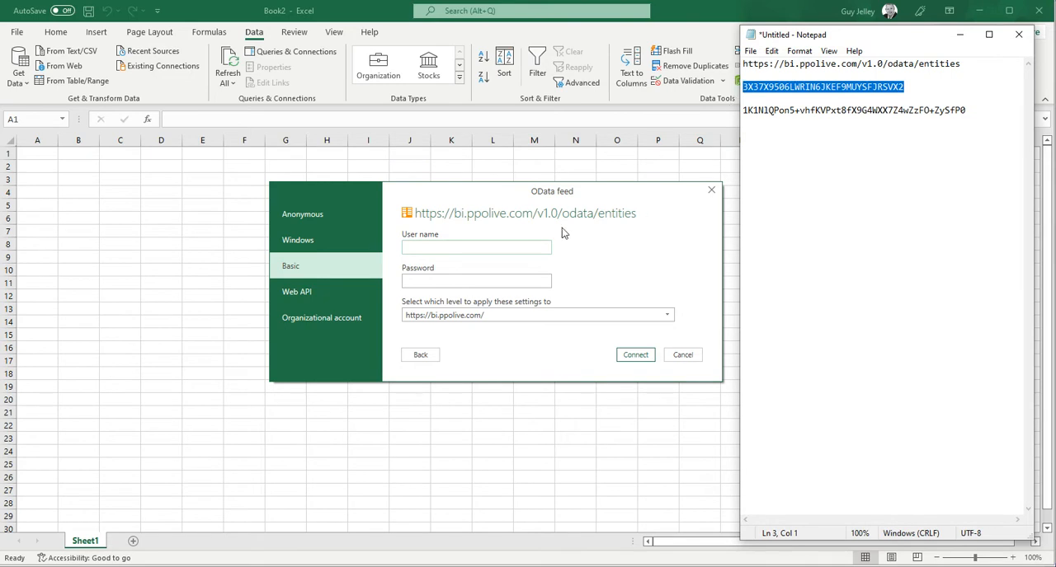
pyautogui.click(404, 248)
pyautogui.hotkey('ctrl', 'v')
# Step: Copy the secret key from Notepad into the OData feed's password field and connect to the feed
pyautogui.click(425, 280)
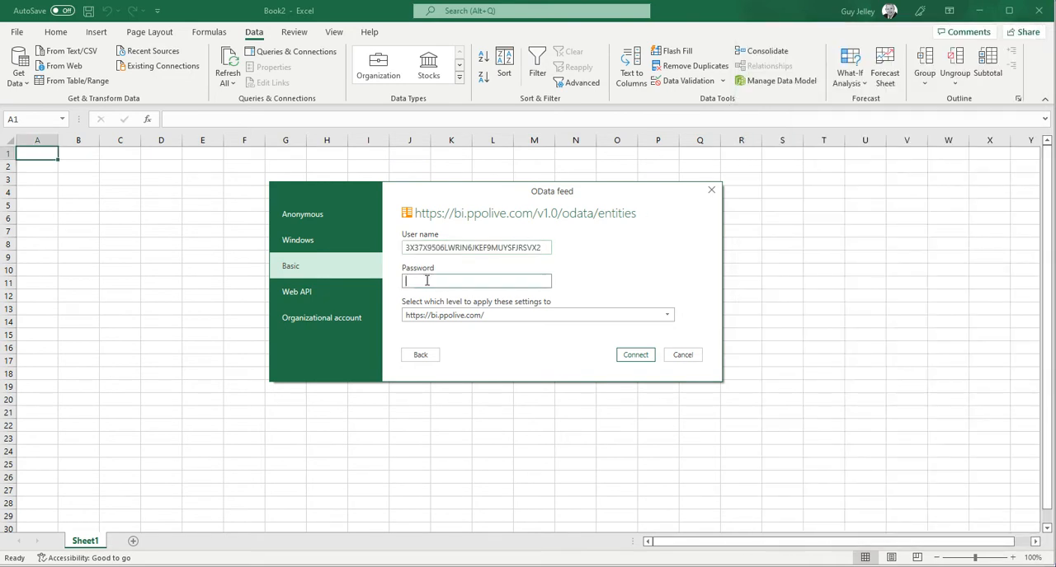
pyautogui.hotkey('alt', 'Tab')
pyautogui.moveTo(973, 109); pyautogui.dragTo(743, 111)
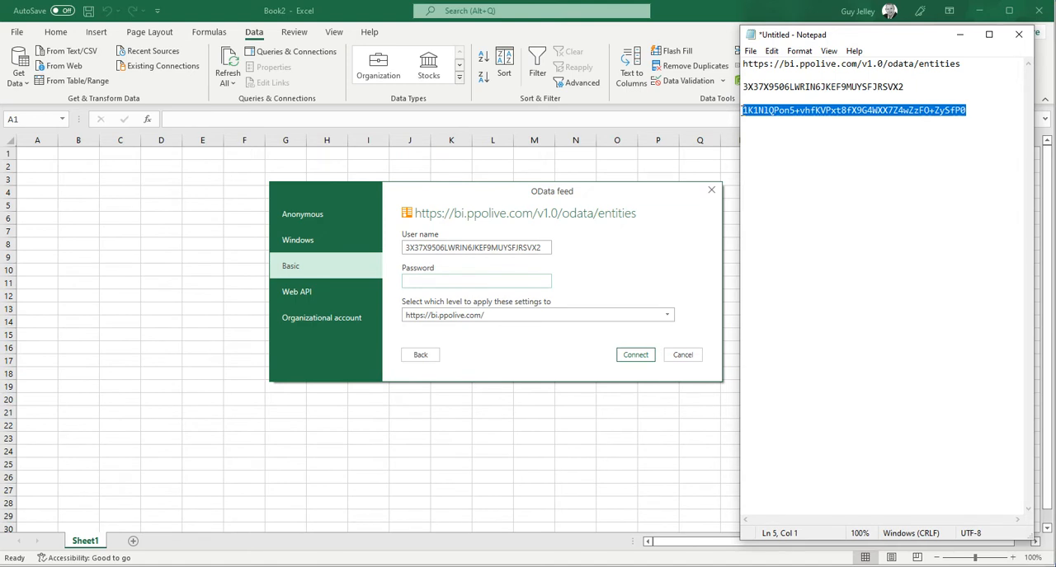
pyautogui.hotkey('ctrl', 'c')
pyautogui.click(422, 281)
pyautogui.hotkey('ctrl', 'v')
pyautogui.click(639, 360)
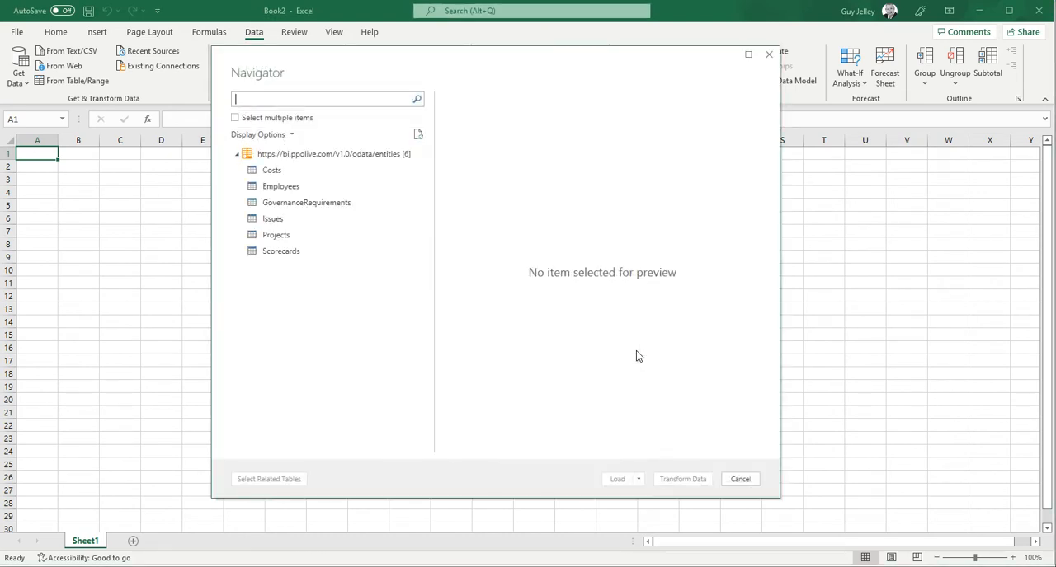
# Step: Preview the Costs table and load Costs, Employees, GovernanceRequirements, Issues, Projects and Scorecards together from the feed
pyautogui.click(272, 171)
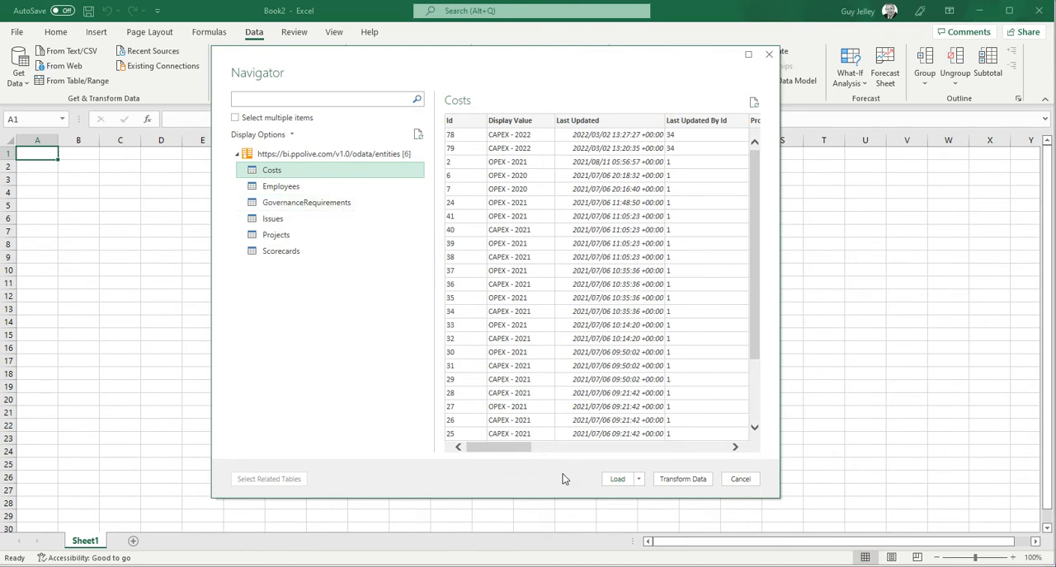
pyautogui.moveTo(505, 455); pyautogui.dragTo(569, 455)
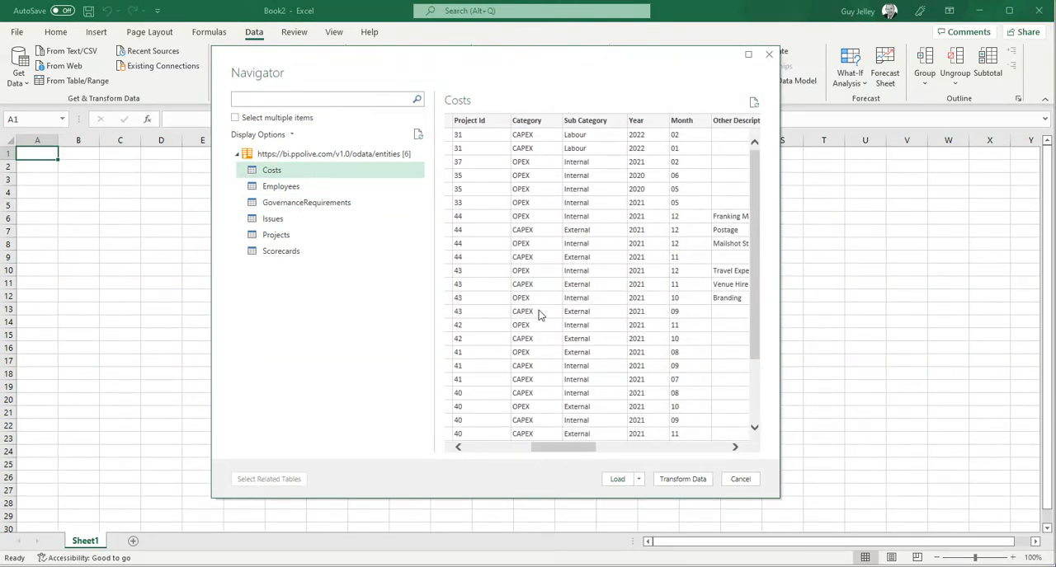
pyautogui.moveTo(576, 454); pyautogui.dragTo(514, 460)
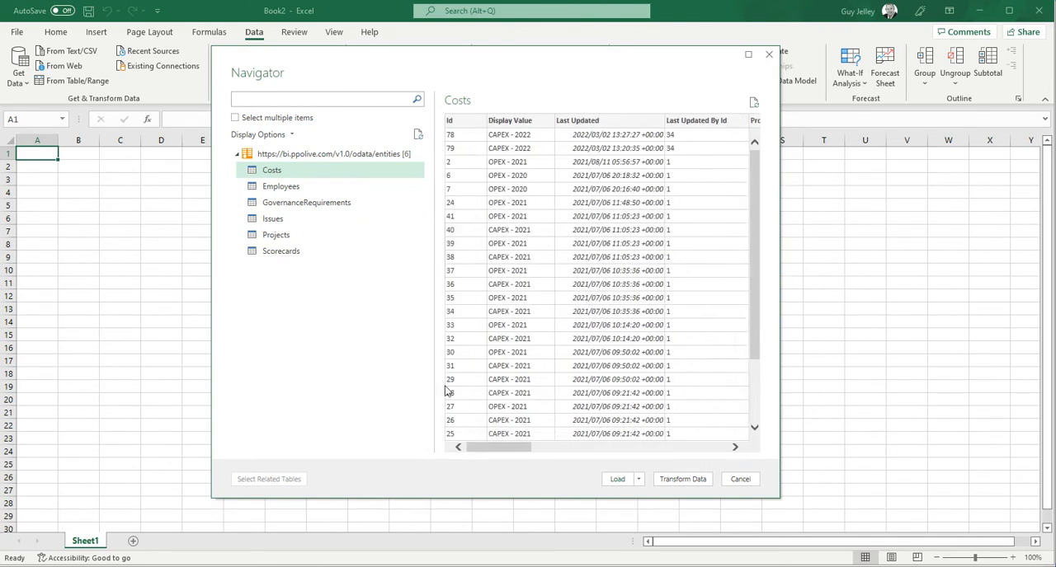
pyautogui.click(236, 117)
pyautogui.click(251, 170)
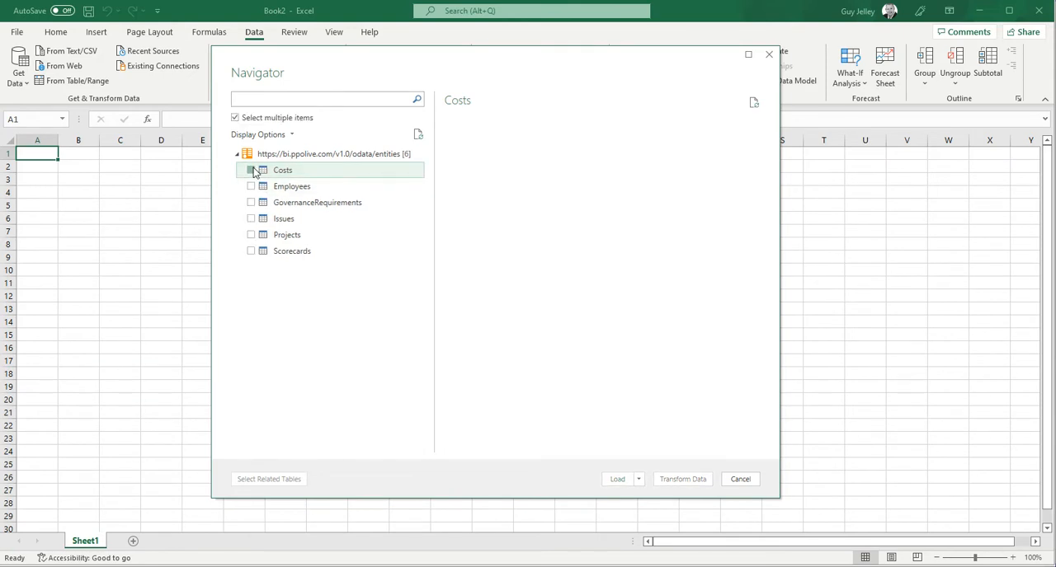
pyautogui.click(250, 188)
pyautogui.click(251, 203)
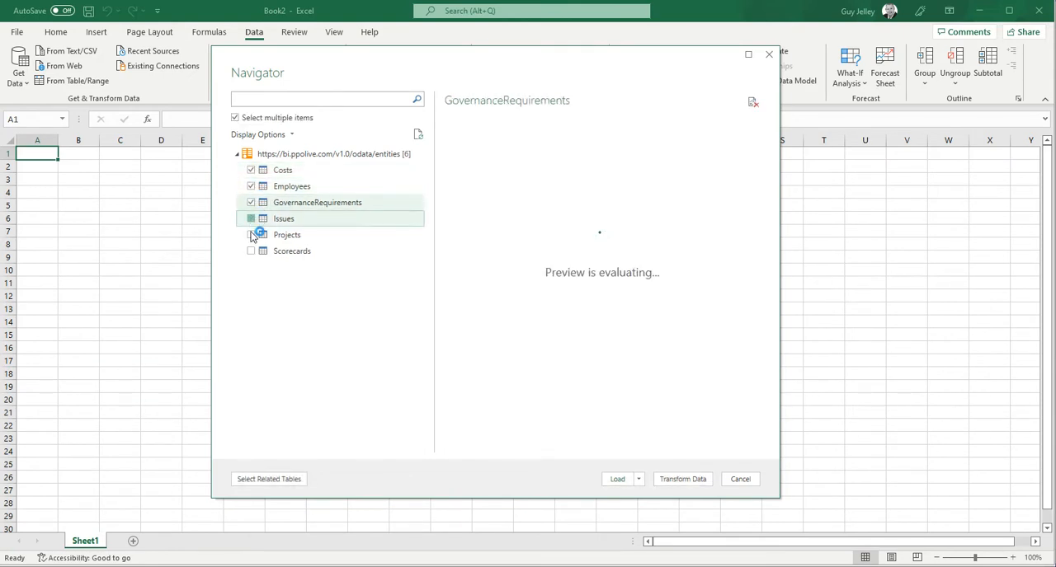
pyautogui.click(251, 220)
pyautogui.click(251, 235)
pyautogui.click(251, 252)
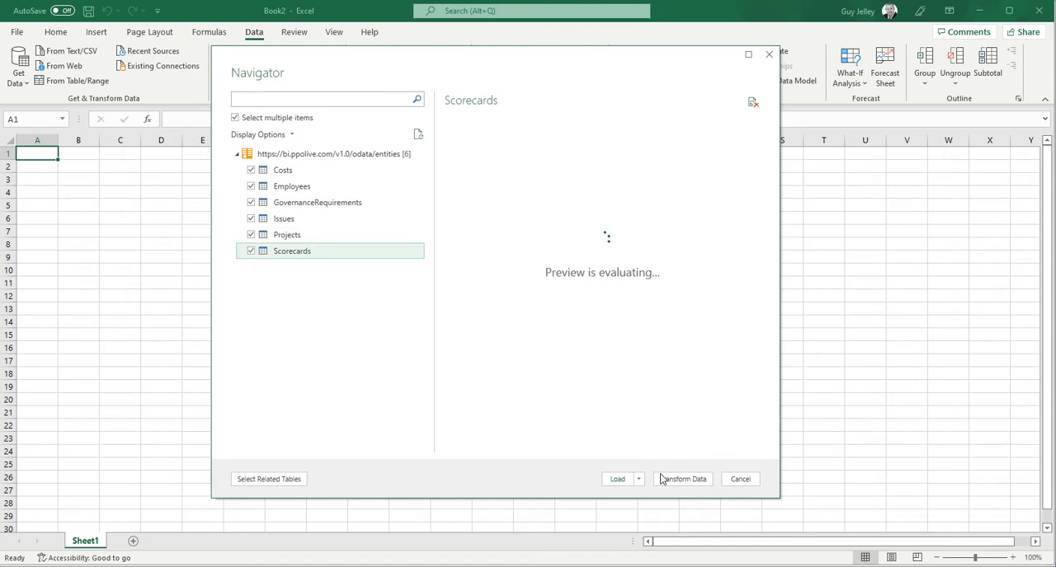
pyautogui.click(620, 485)
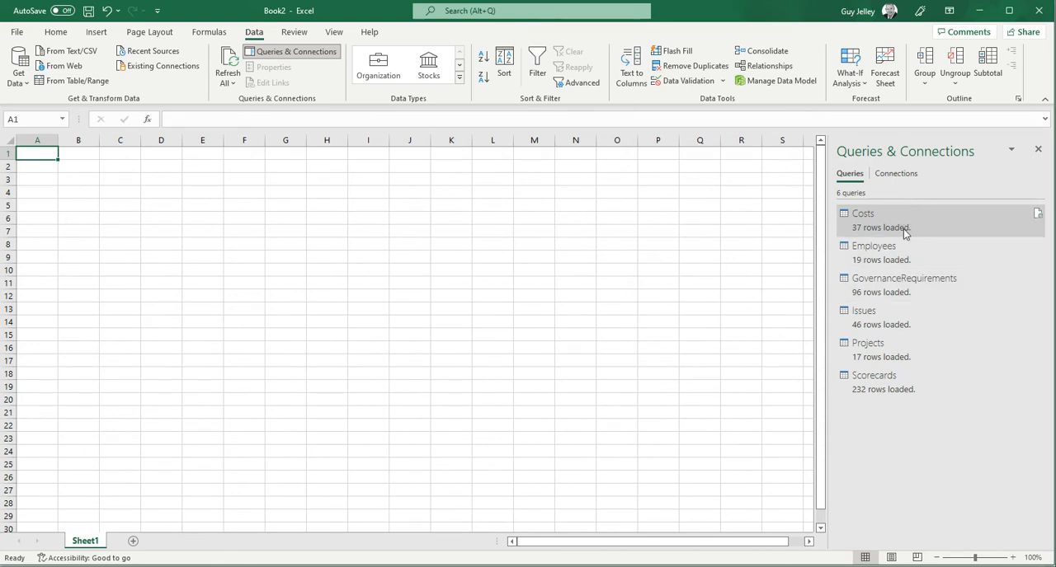
# Step: Insert a PivotTable from the data model at cell A1 of the existing worksheet Sheet1
pyautogui.moveTo(892, 227)
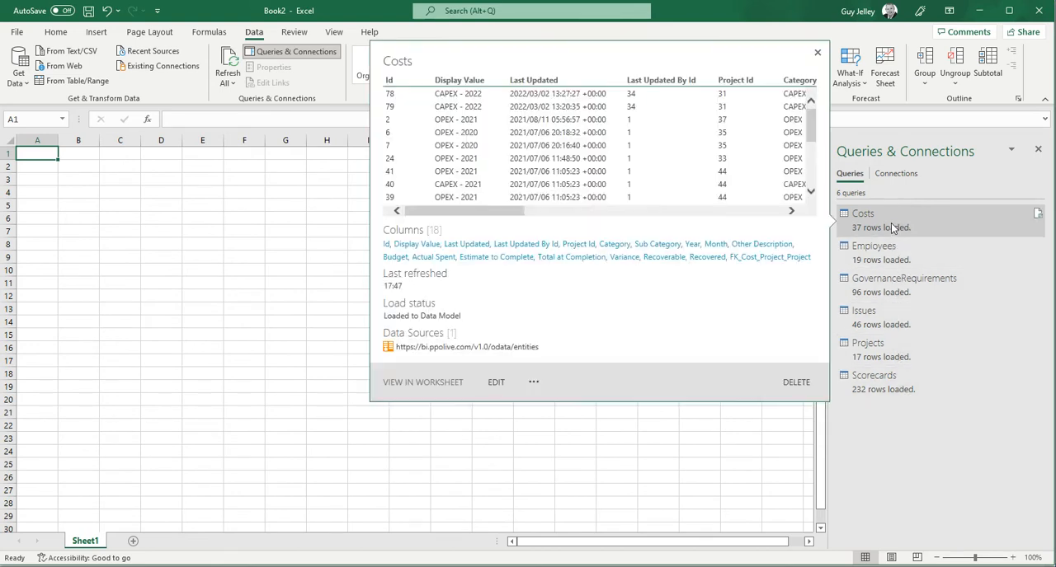
pyautogui.moveTo(505, 211); pyautogui.dragTo(430, 215)
pyautogui.click(241, 204)
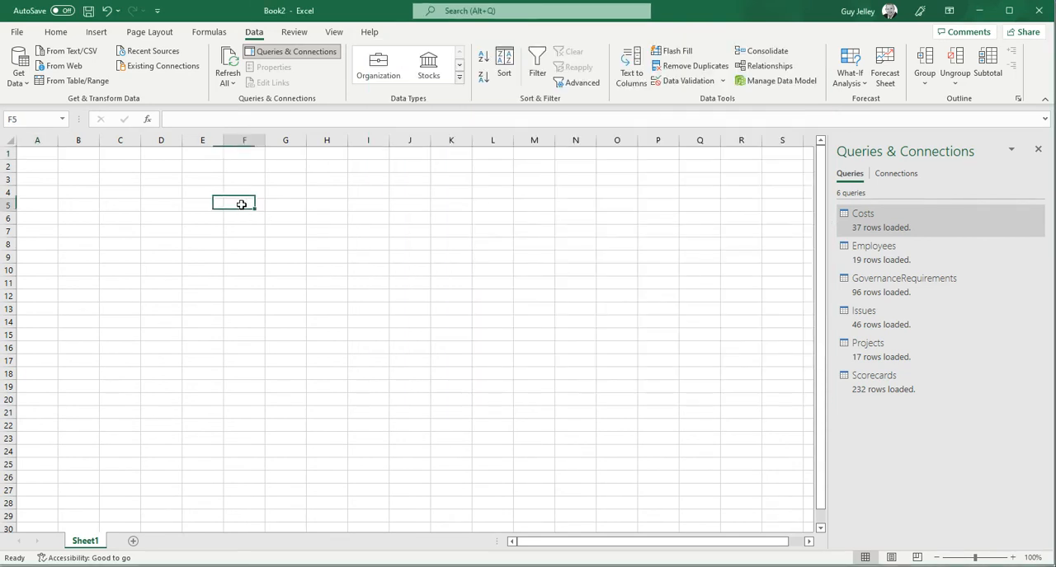
pyautogui.click(31, 156)
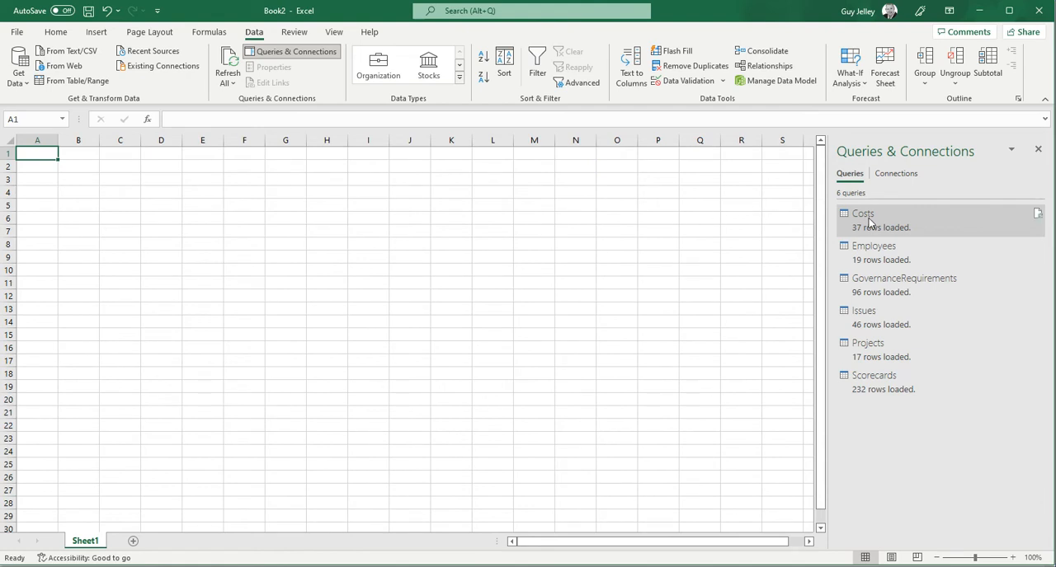
pyautogui.moveTo(869, 218)
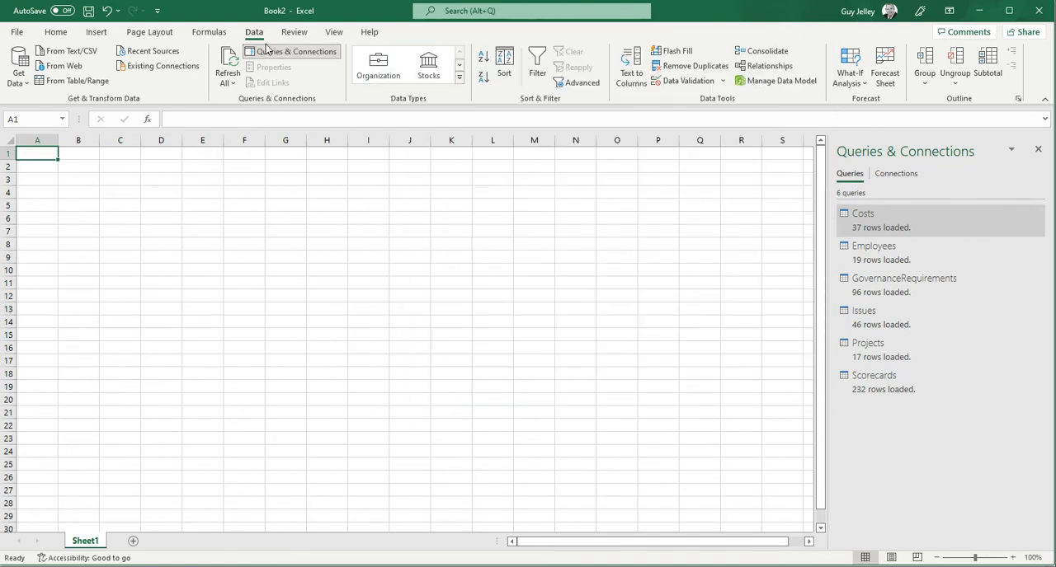
pyautogui.click(95, 32)
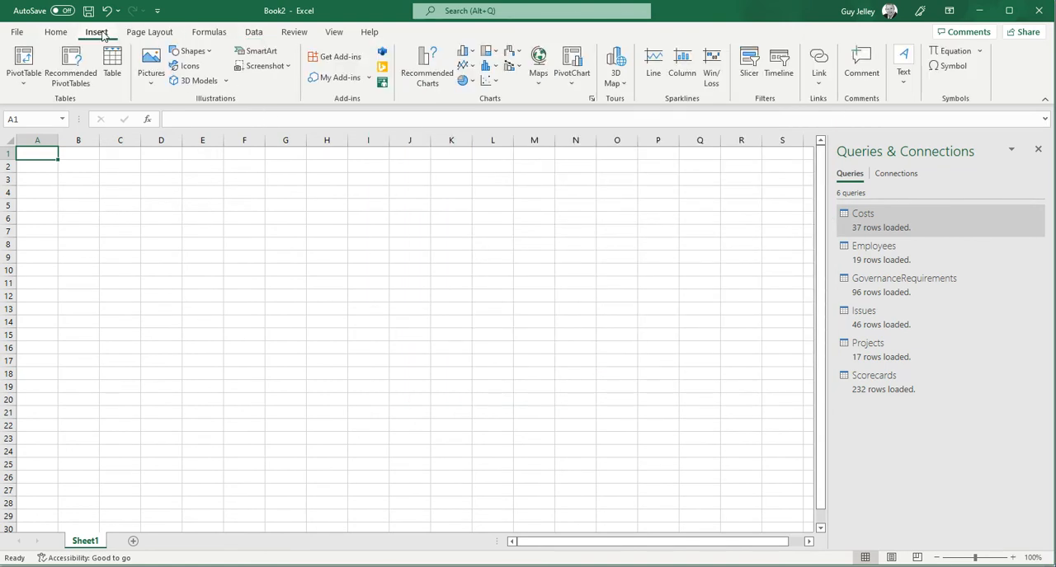
pyautogui.click(20, 79)
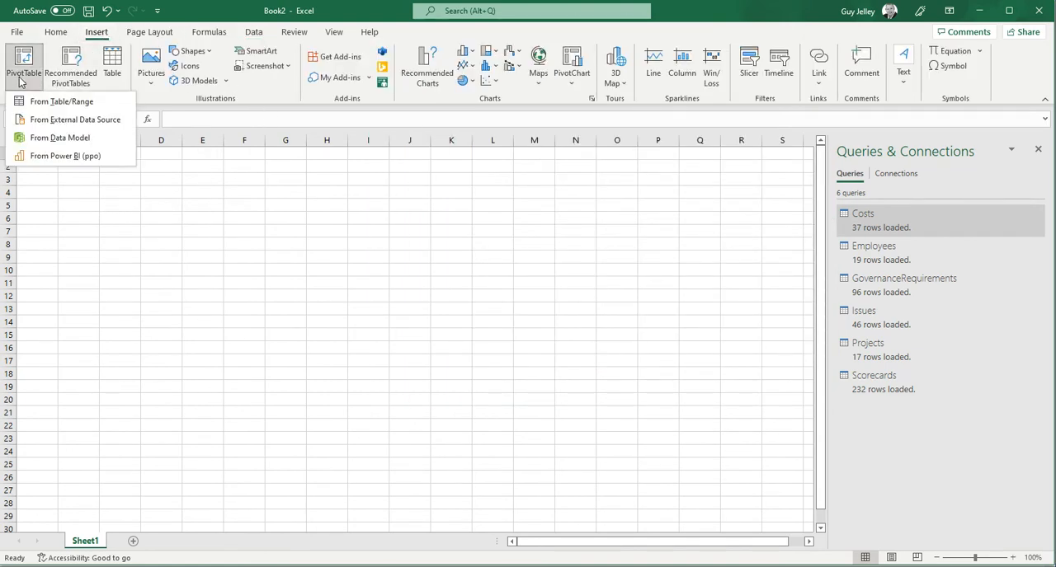
pyautogui.click(55, 139)
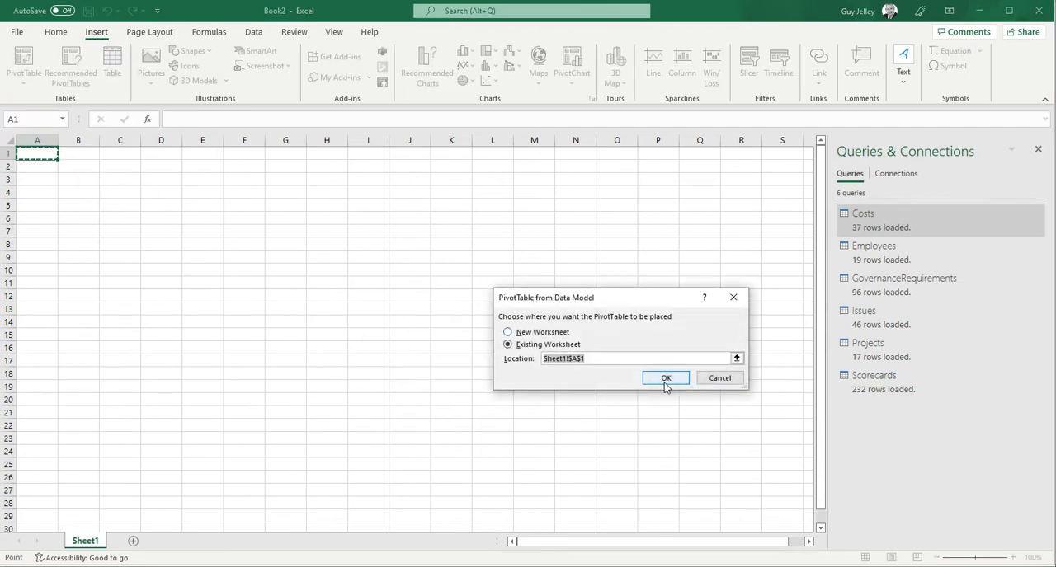
pyautogui.click(666, 381)
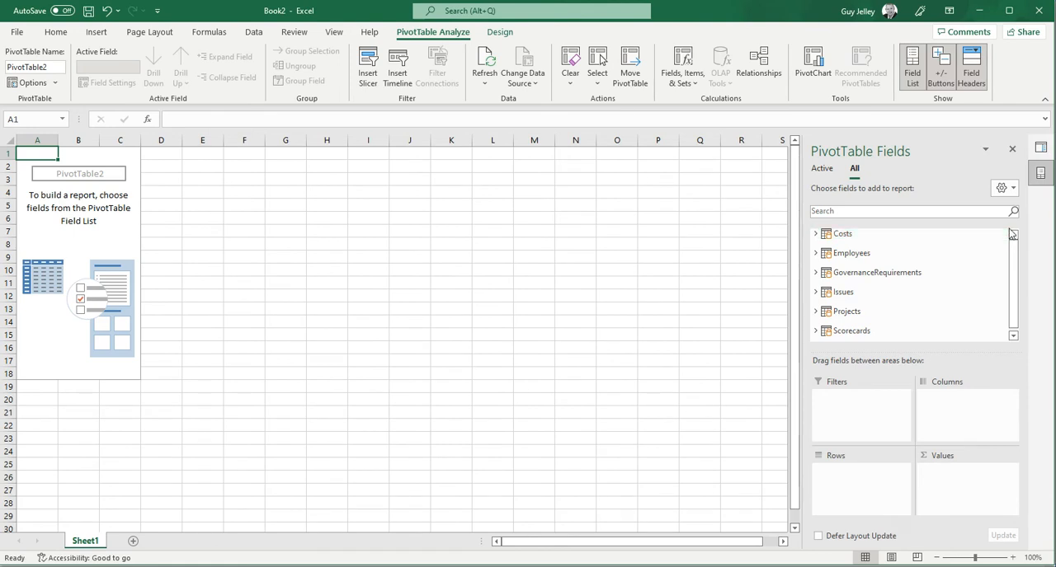
# Step: Build the PivotTable with the Projects fields Phase as columns, Status as rows and Id as values, and swap Phase and Status
pyautogui.click(816, 312)
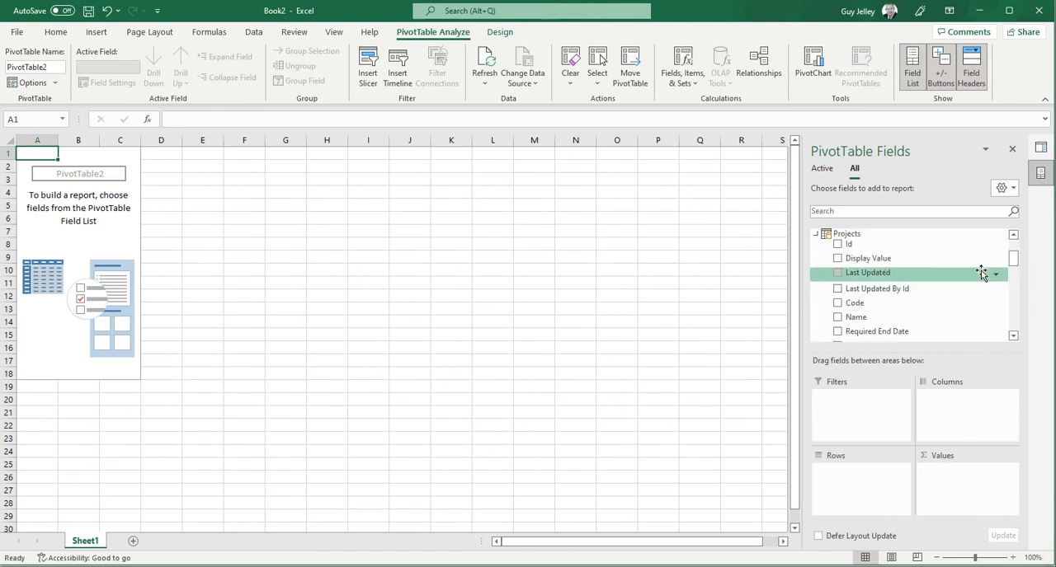
pyautogui.moveTo(1013, 258); pyautogui.dragTo(1029, 275)
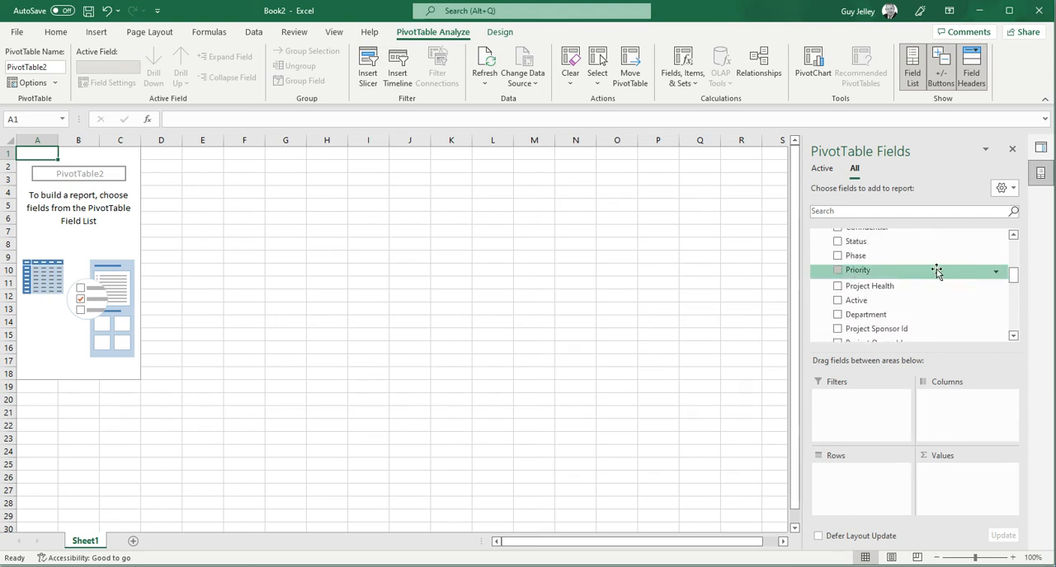
pyautogui.moveTo(949, 259); pyautogui.dragTo(954, 412)
pyautogui.moveTo(856, 241); pyautogui.dragTo(863, 472)
pyautogui.moveTo(1013, 276); pyautogui.dragTo(1013, 256)
pyautogui.moveTo(844, 271); pyautogui.dragTo(972, 472)
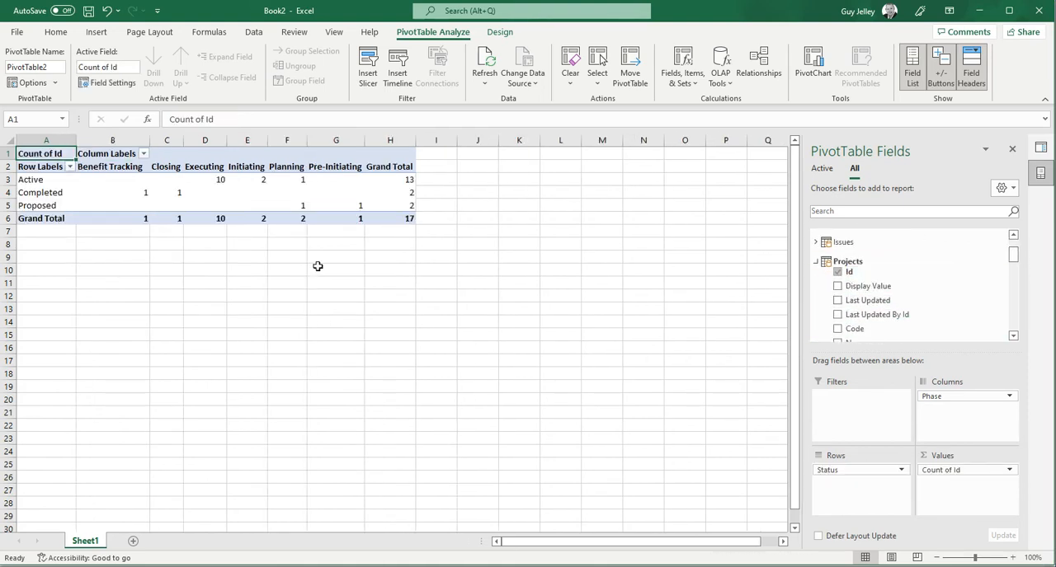
pyautogui.moveTo(969, 397); pyautogui.dragTo(973, 420)
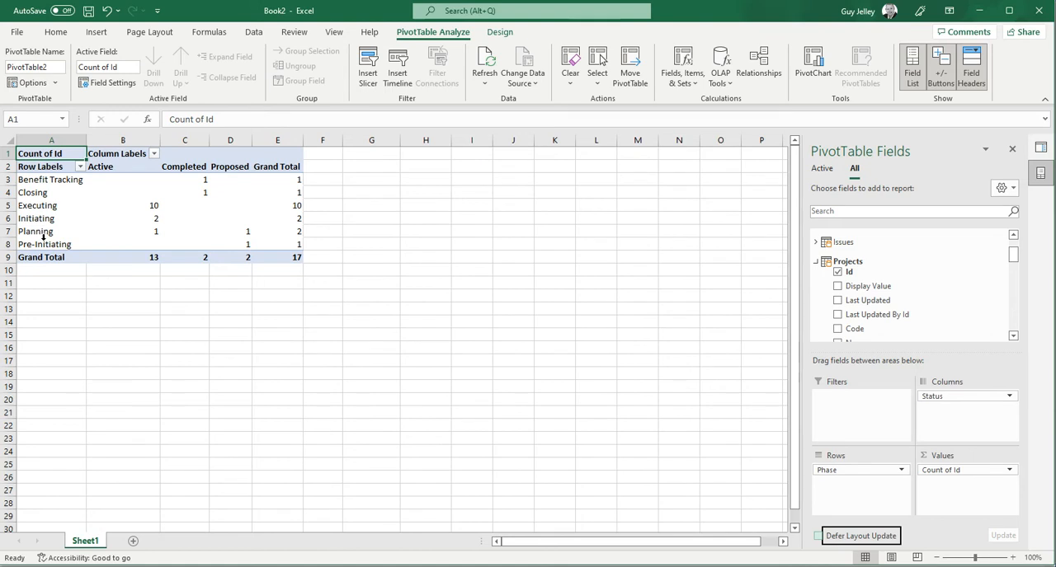
# Step: Insert a 3-D stacked column chart of the PivotTable's phase and status data, place it beside the table and enlarge it
pyautogui.moveTo(261, 245); pyautogui.dragTo(78, 175)
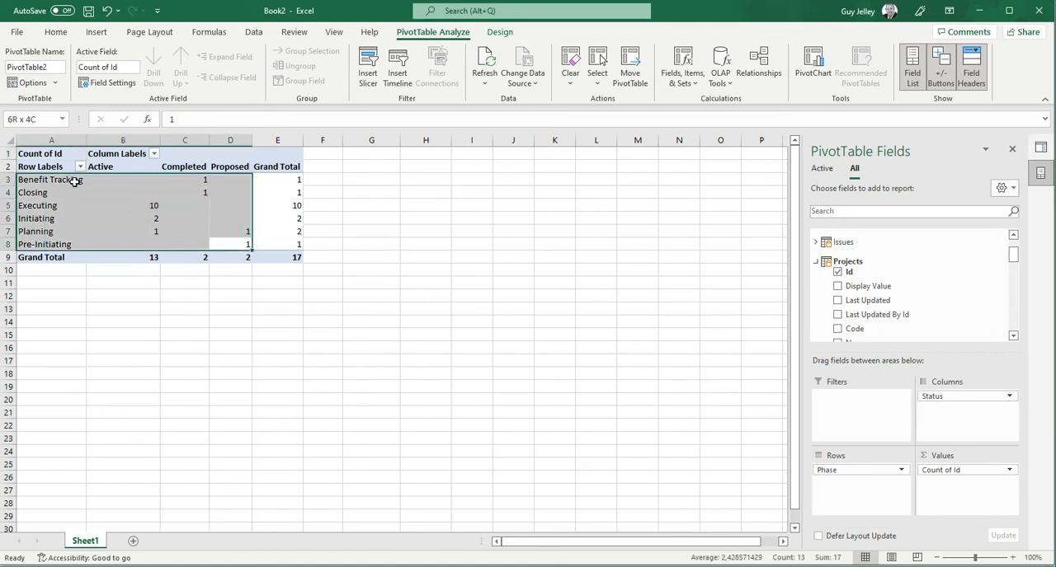
pyautogui.click(95, 32)
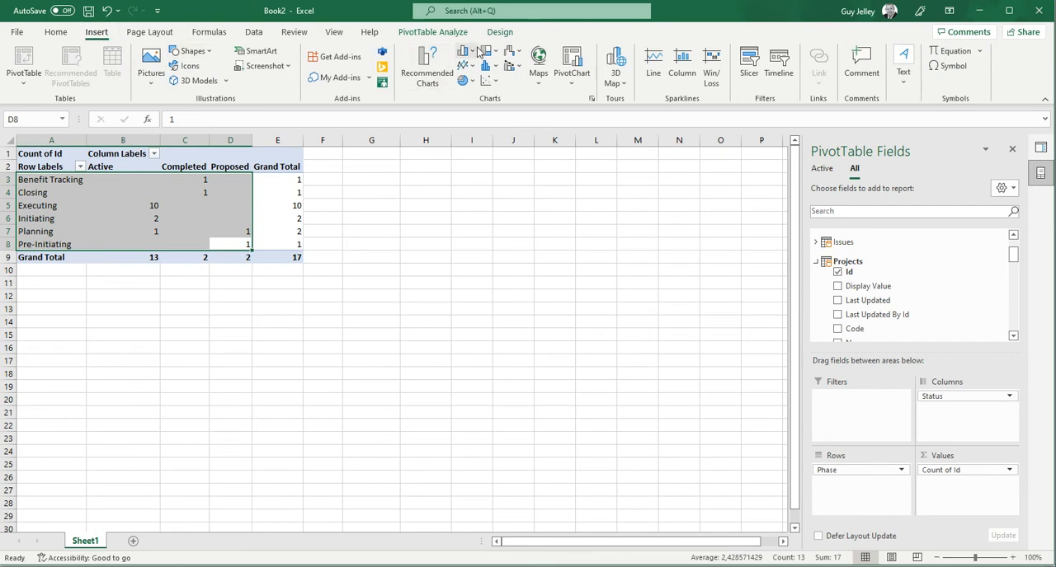
pyautogui.click(469, 52)
pyautogui.click(511, 156)
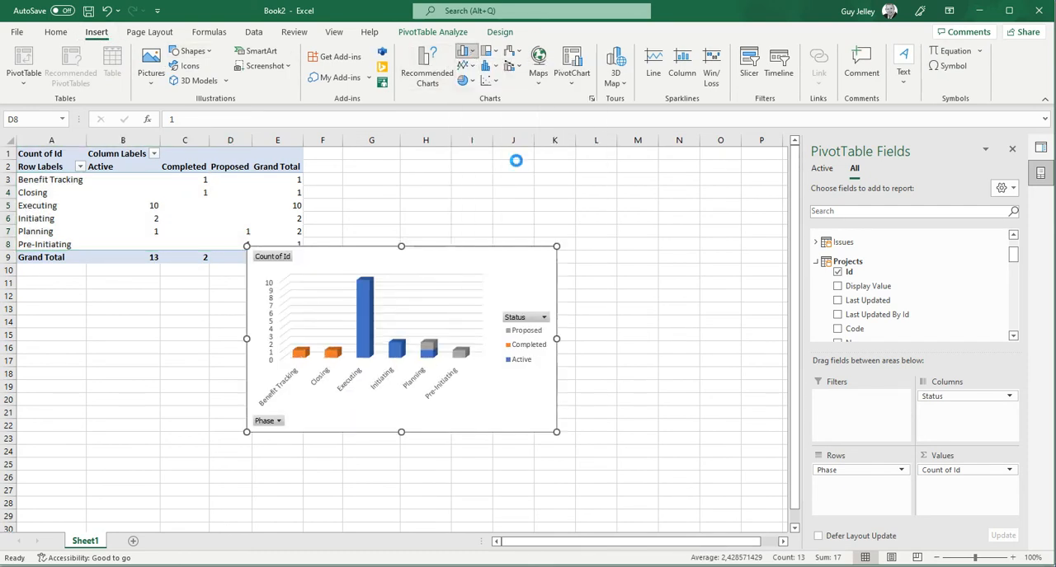
pyautogui.moveTo(444, 250); pyautogui.dragTo(523, 187)
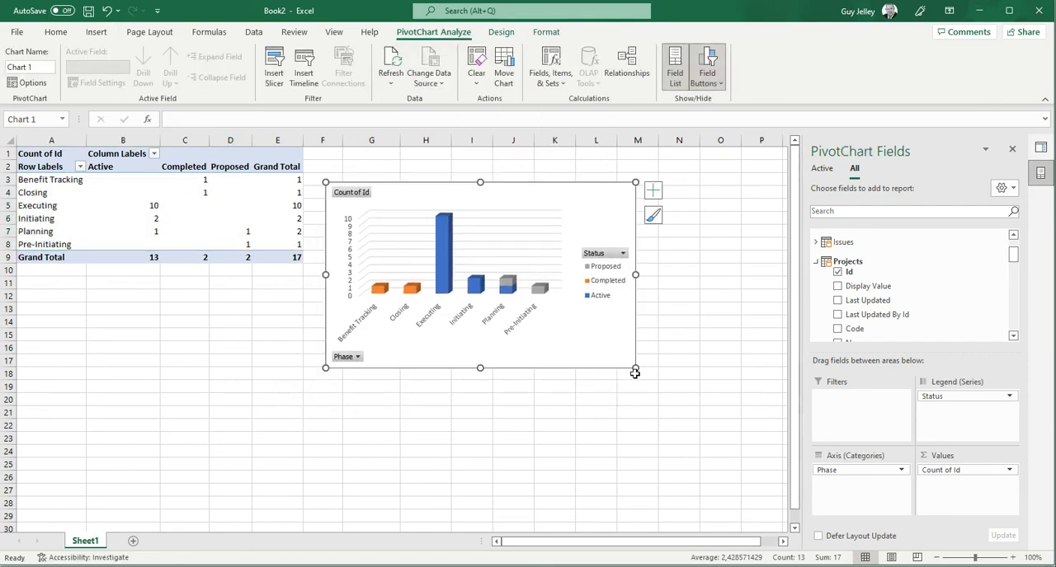
pyautogui.moveTo(637, 369); pyautogui.dragTo(714, 408)
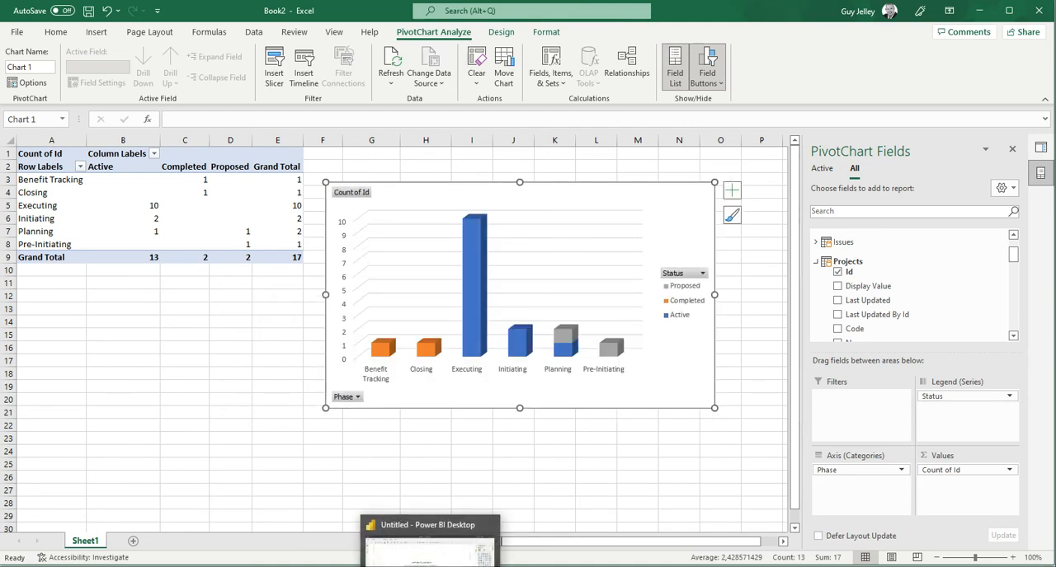
# Step: Switch to Power BI Desktop and start a data import from an OData feed in the untitled report
pyautogui.click(432, 565)
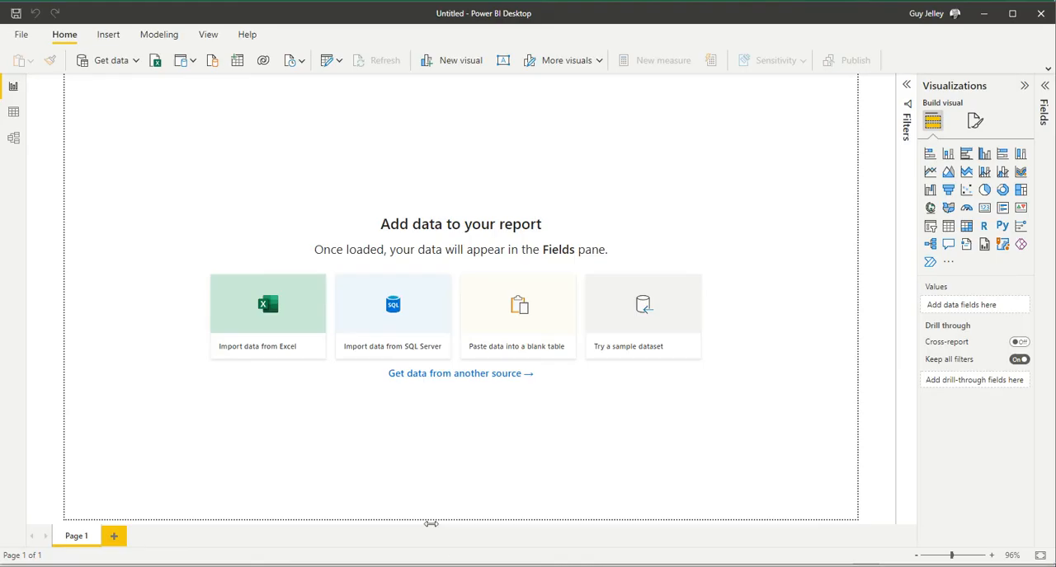
pyautogui.click(137, 62)
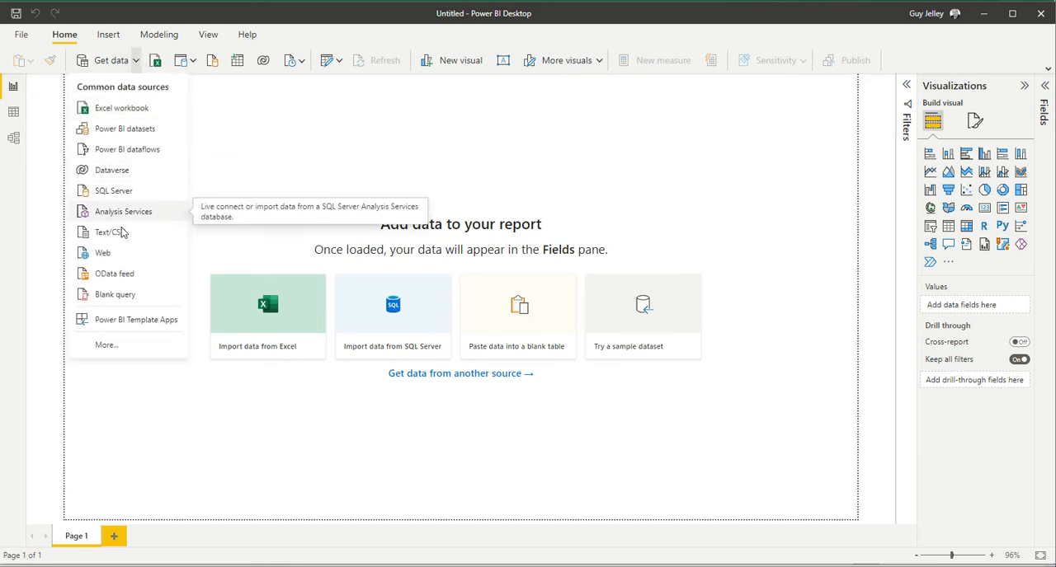
pyautogui.click(120, 277)
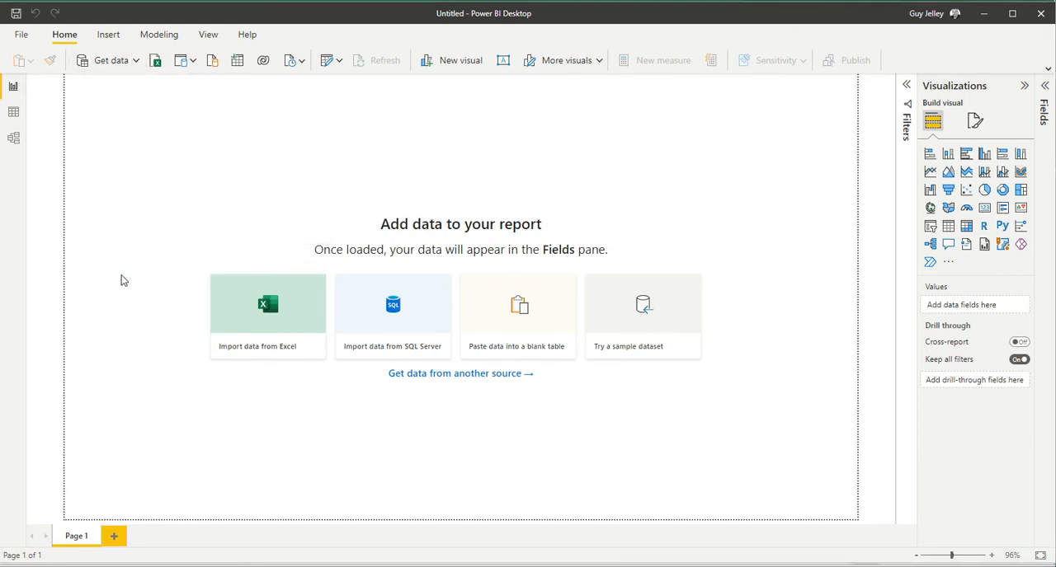
pyautogui.hotkey('alt', 'Tab')
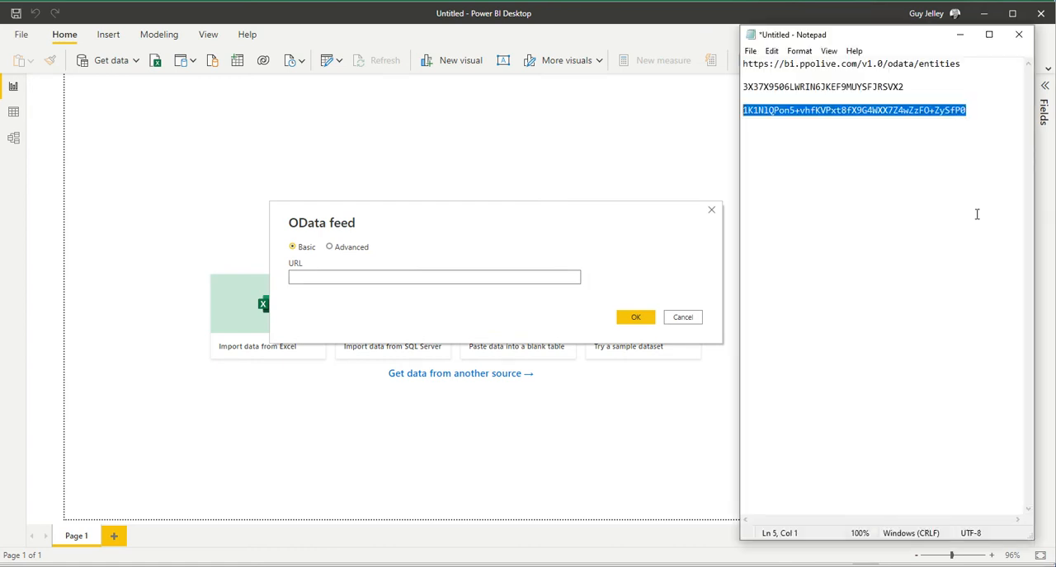
pyautogui.moveTo(961, 65); pyautogui.dragTo(727, 52)
pyautogui.hotkey('ctrl', 'c')
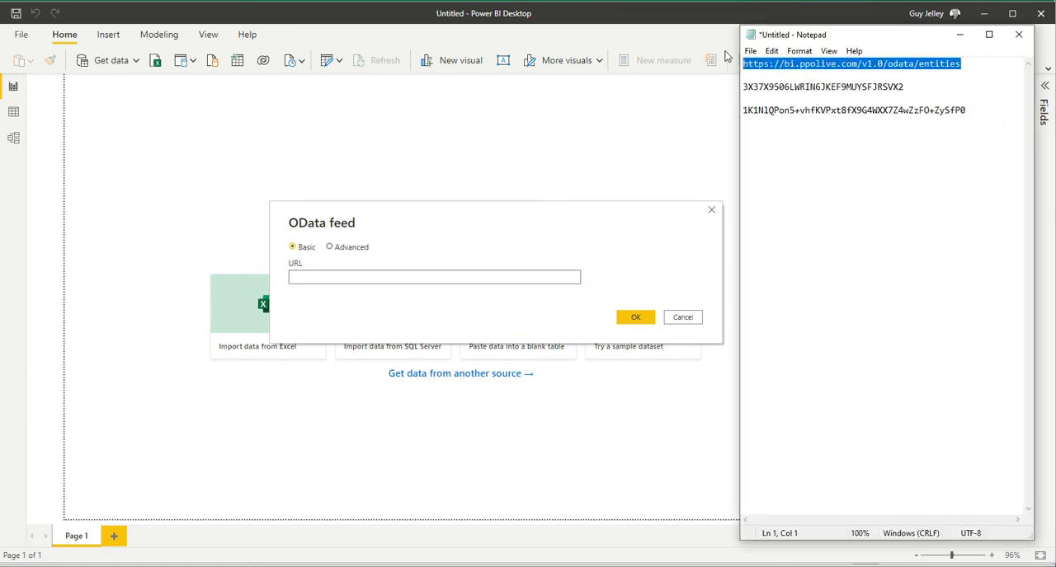
pyautogui.click(316, 277)
pyautogui.hotkey('ctrl', 'v')
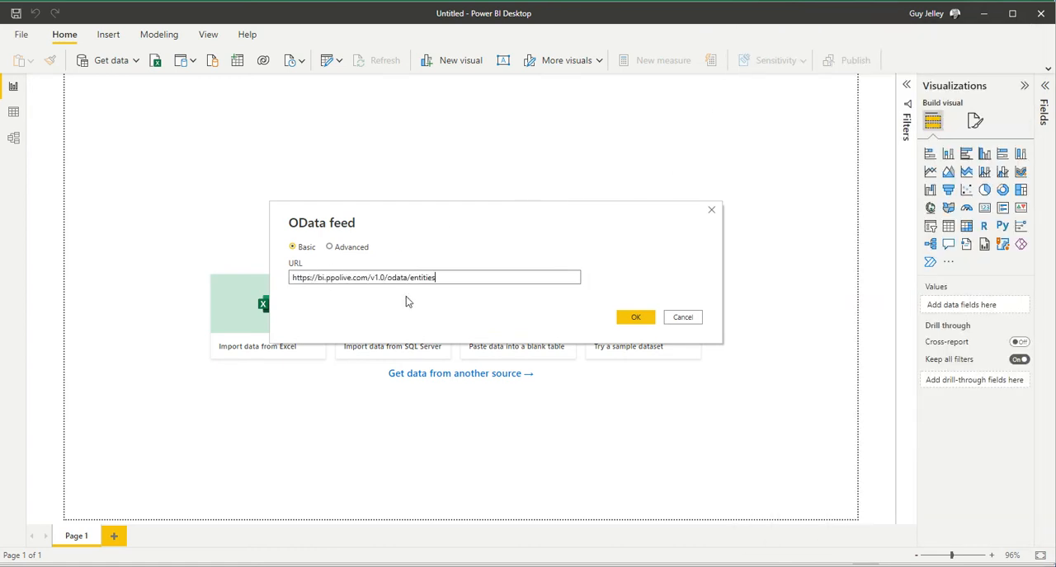
pyautogui.click(630, 320)
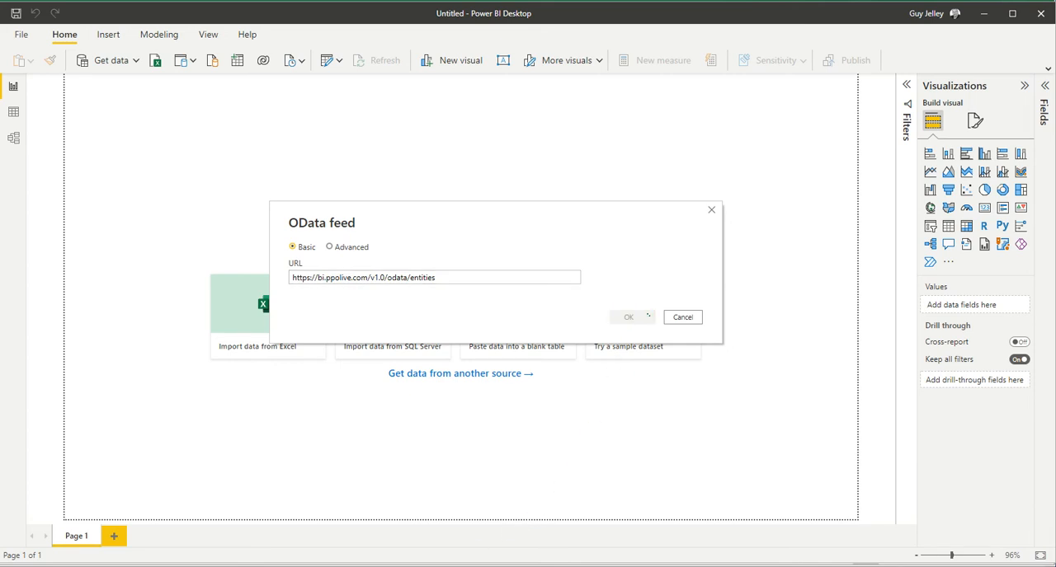
# Step: Choose Basic authentication for the OData feed and paste the API access key from Notepad as the user name
pyautogui.hotkey('alt', 'Tab')
pyautogui.moveTo(904, 86); pyautogui.dragTo(739, 87)
pyautogui.hotkey('ctrl', 'c')
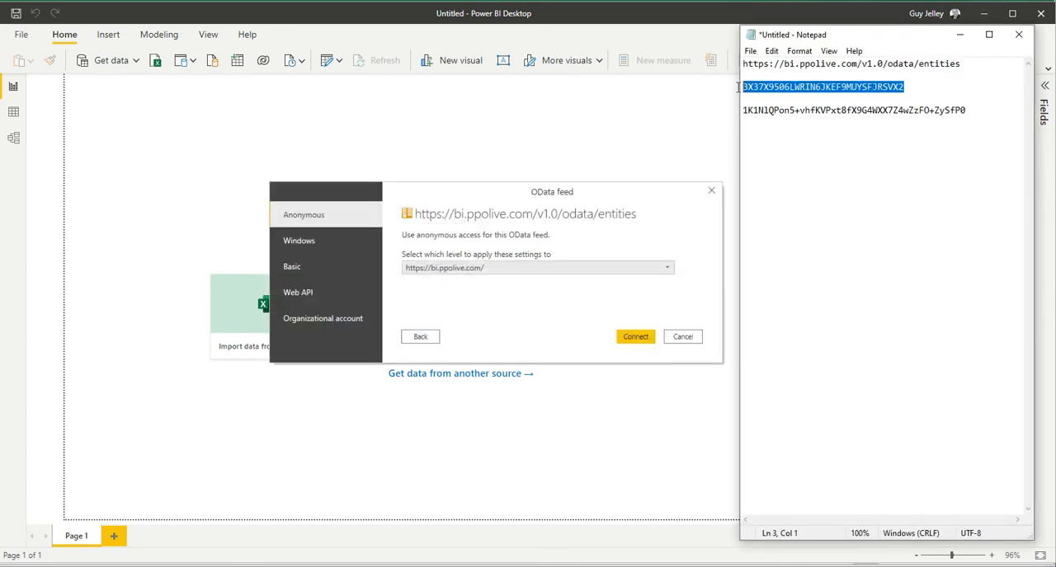
pyautogui.click(321, 269)
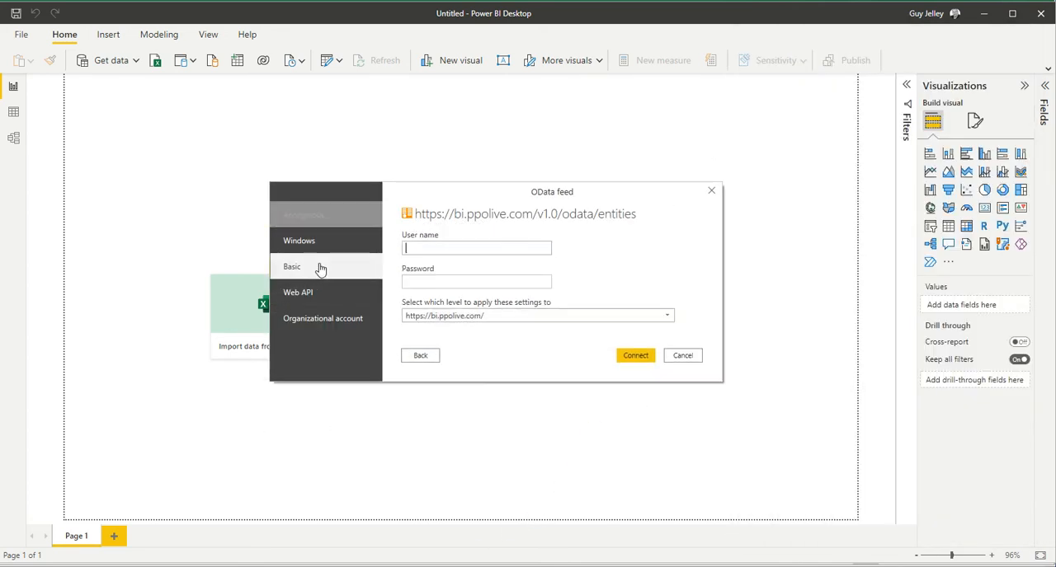
pyautogui.click(432, 249)
pyautogui.hotkey('ctrl', 'v')
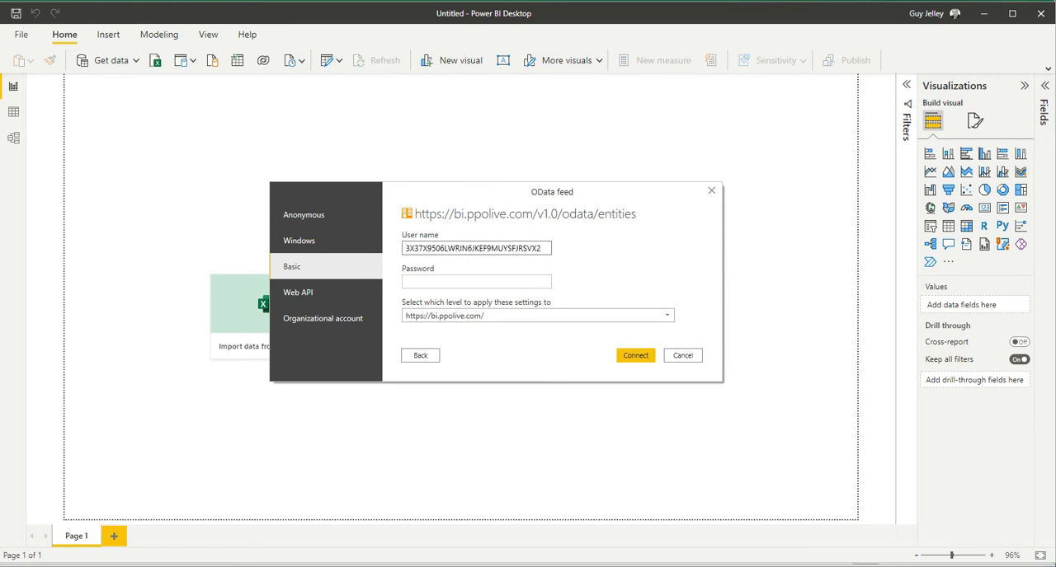
# Step: Paste the API secret key from Notepad as the feed's password and connect
pyautogui.hotkey('alt', 'Tab')
pyautogui.moveTo(979, 110); pyautogui.dragTo(739, 109)
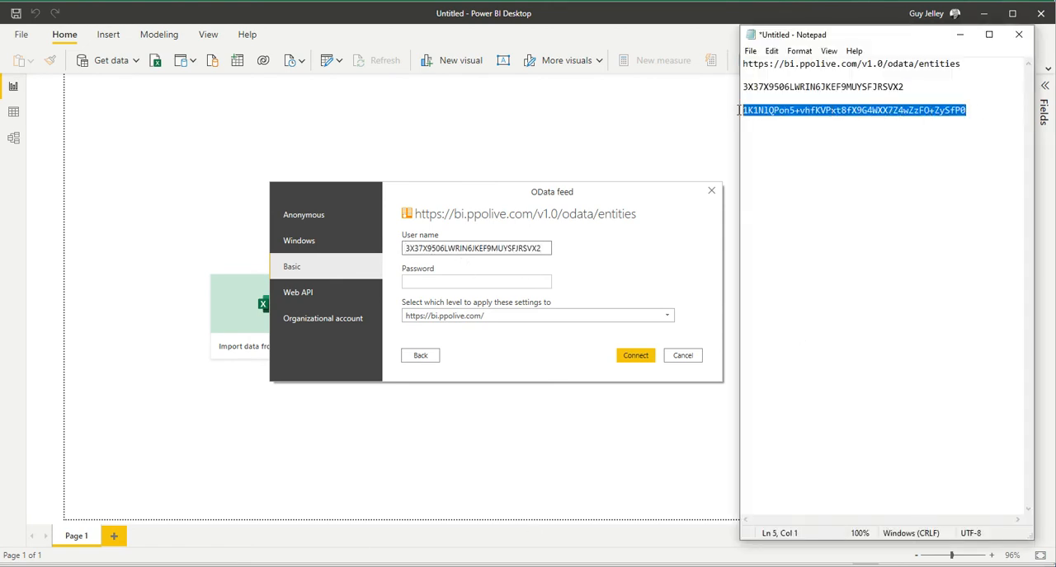
pyautogui.click(435, 282)
pyautogui.hotkey('ctrl', 'v')
pyautogui.click(637, 356)
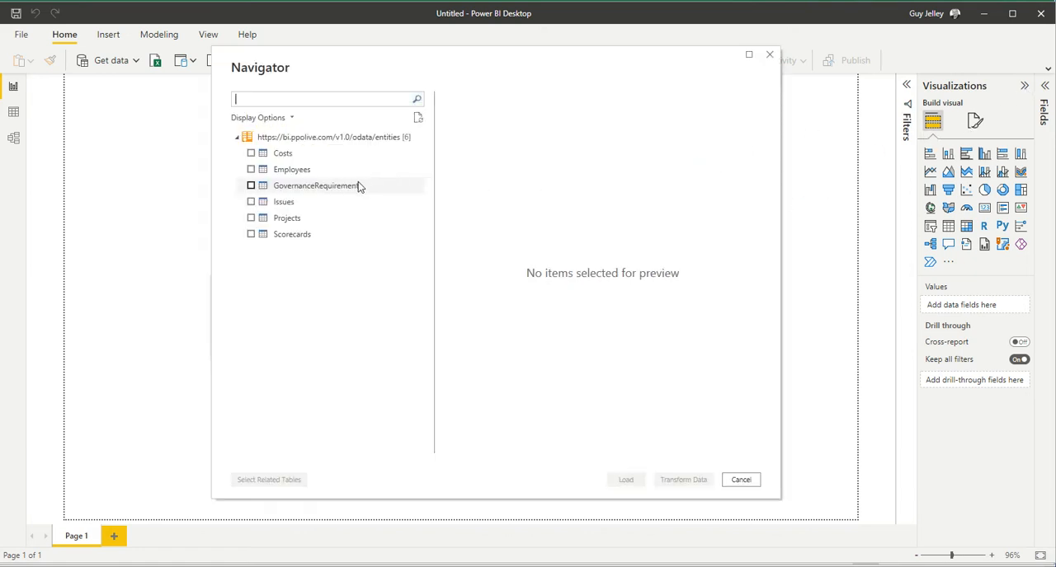
# Step: Preview the Projects table's columns, and load the Costs, Employees, GovernanceRequirements, Issues, Projects and Scorecards tables
pyautogui.click(304, 218)
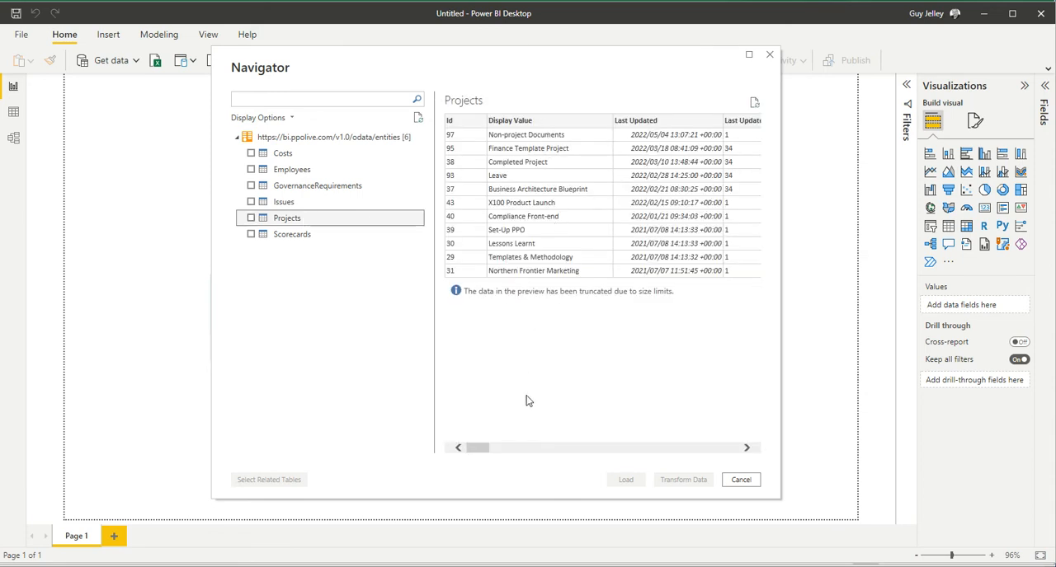
pyautogui.click(588, 450)
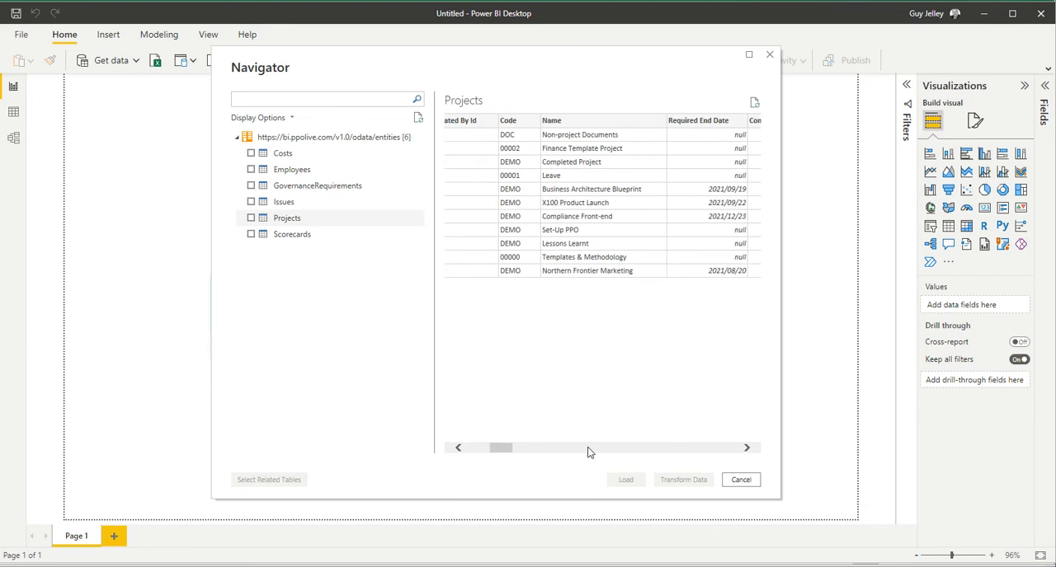
pyautogui.click(588, 450)
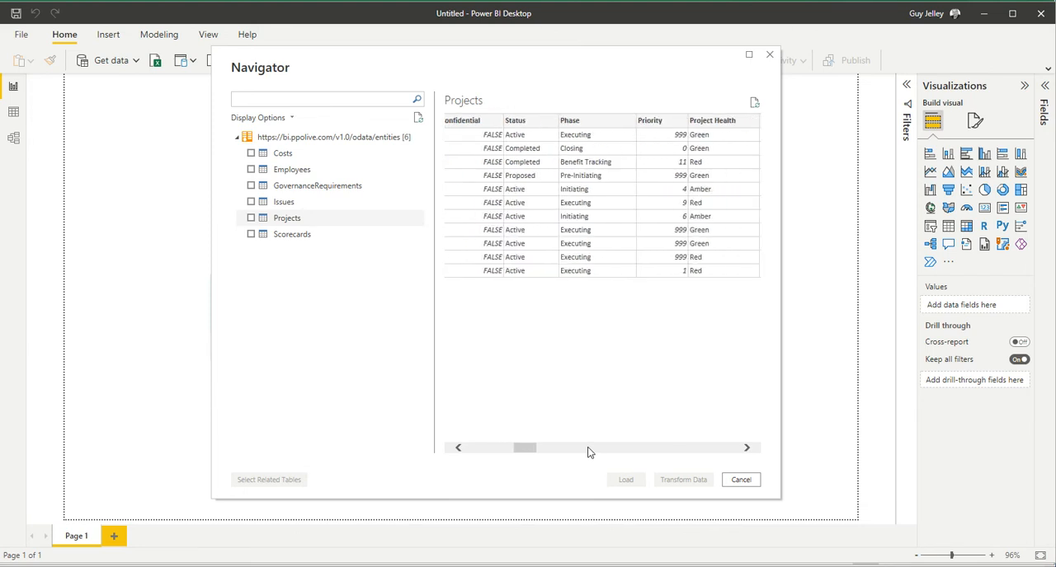
pyautogui.click(588, 450)
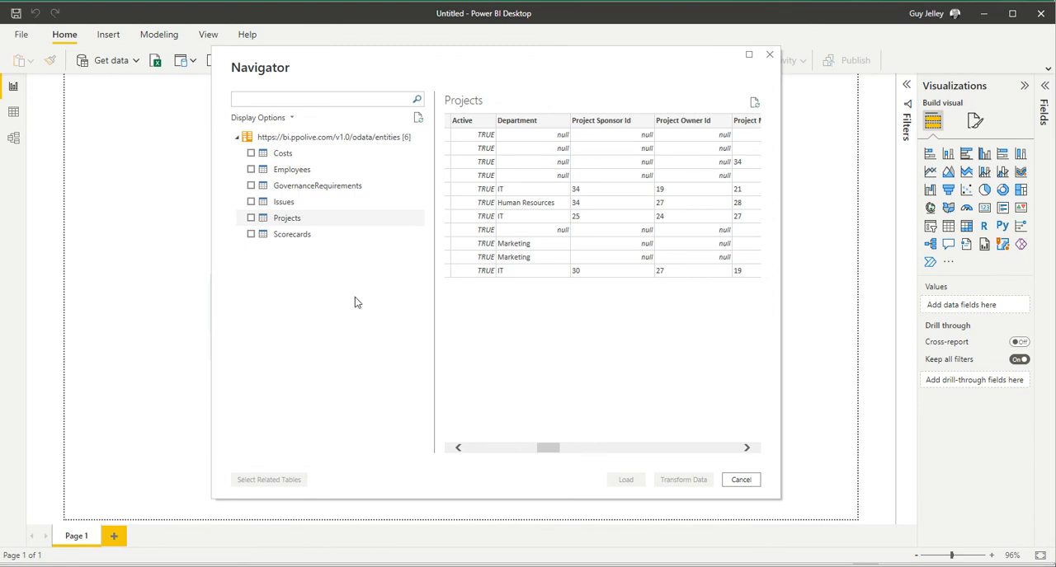
pyautogui.click(251, 153)
pyautogui.click(252, 170)
pyautogui.click(251, 186)
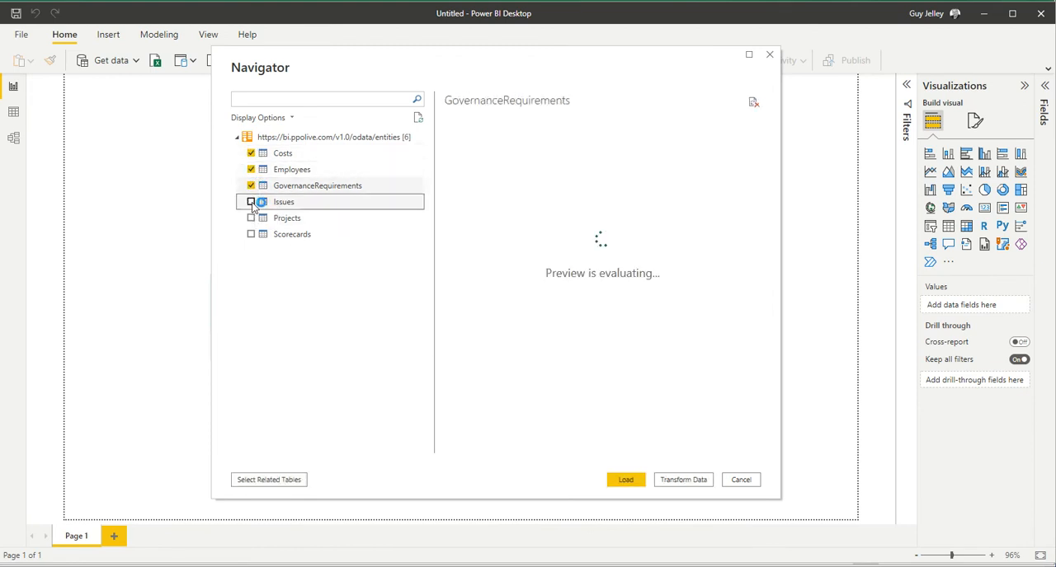
pyautogui.click(251, 202)
pyautogui.click(250, 218)
pyautogui.click(251, 234)
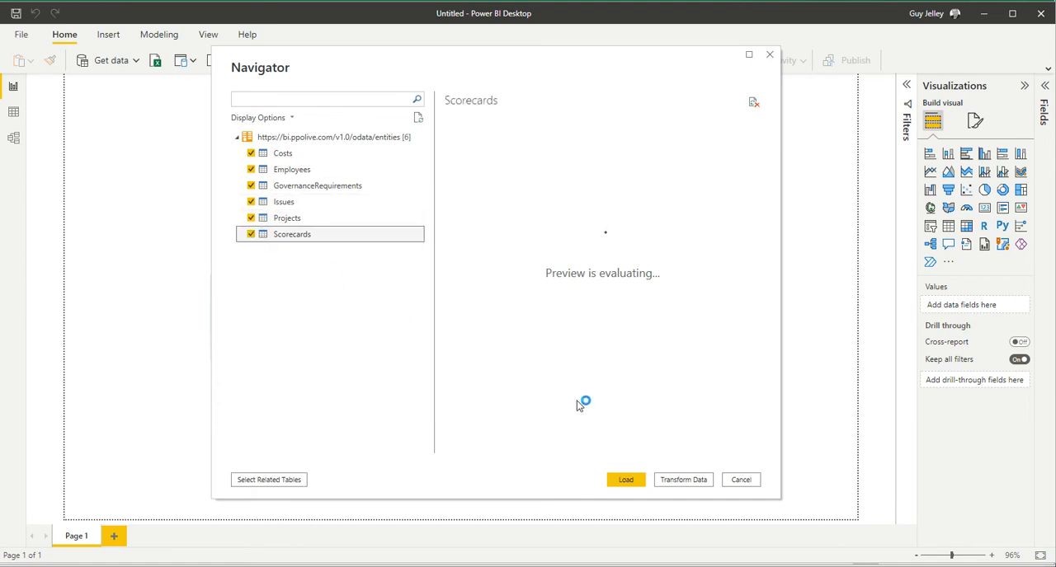
pyautogui.click(626, 479)
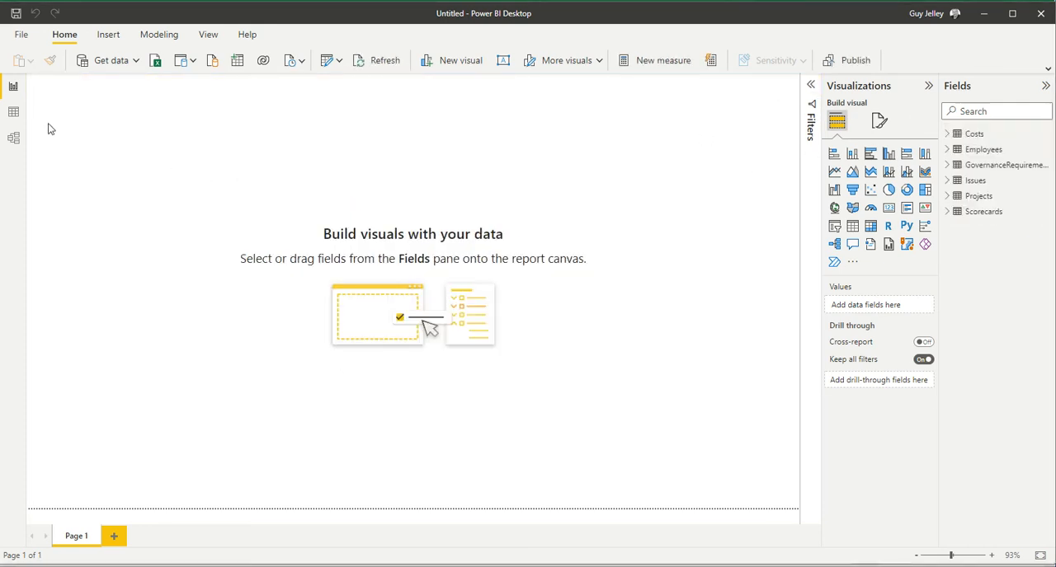
# Step: Show the Projects table's data, and in the model diagram move the Employees and Issues tables higher and lengthen both to show more fields
pyautogui.click(14, 111)
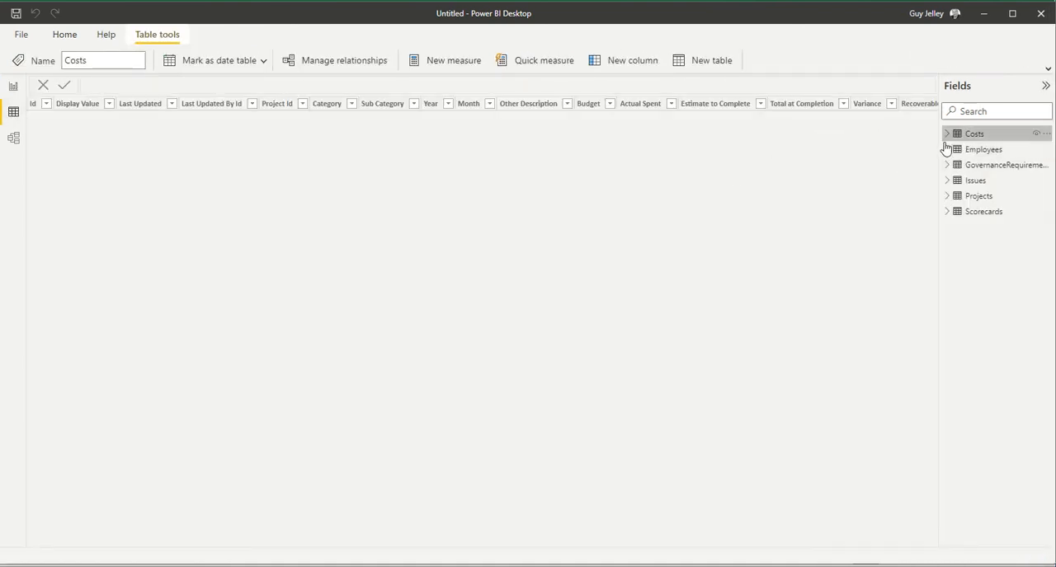
pyautogui.click(978, 197)
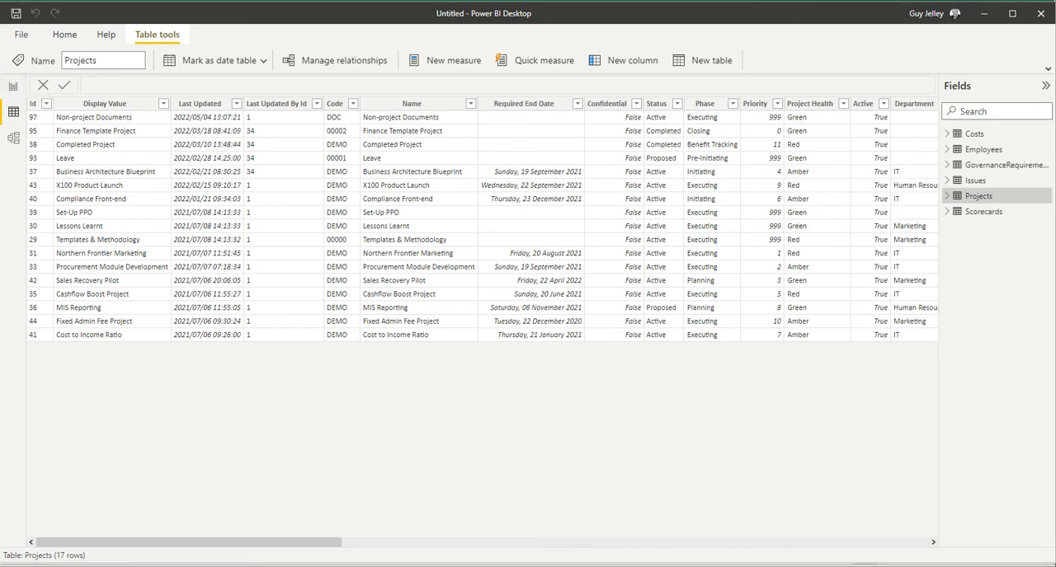
pyautogui.click(13, 139)
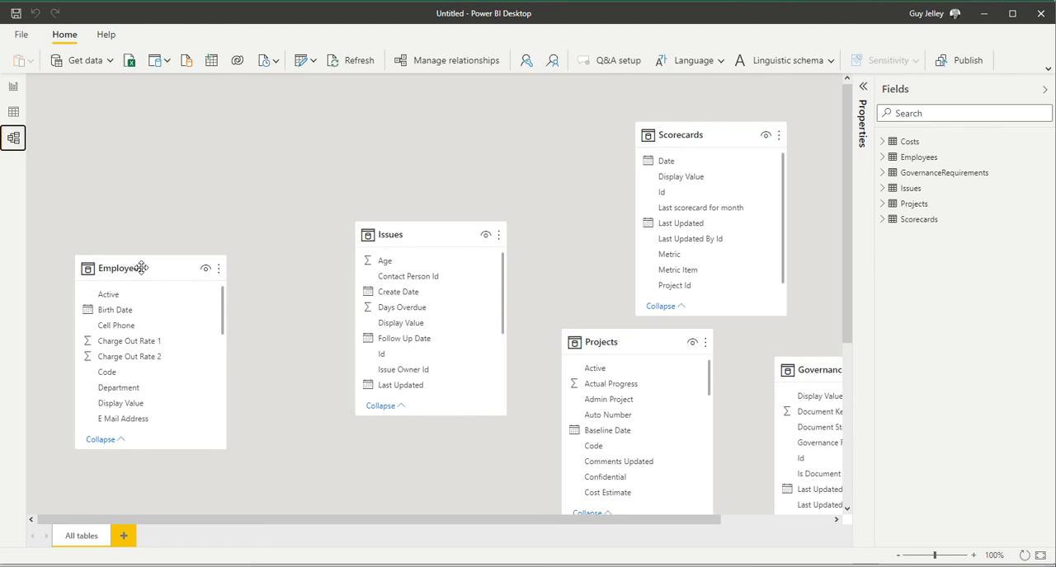
pyautogui.moveTo(142, 268); pyautogui.dragTo(142, 135)
pyautogui.moveTo(200, 318); pyautogui.dragTo(194, 462)
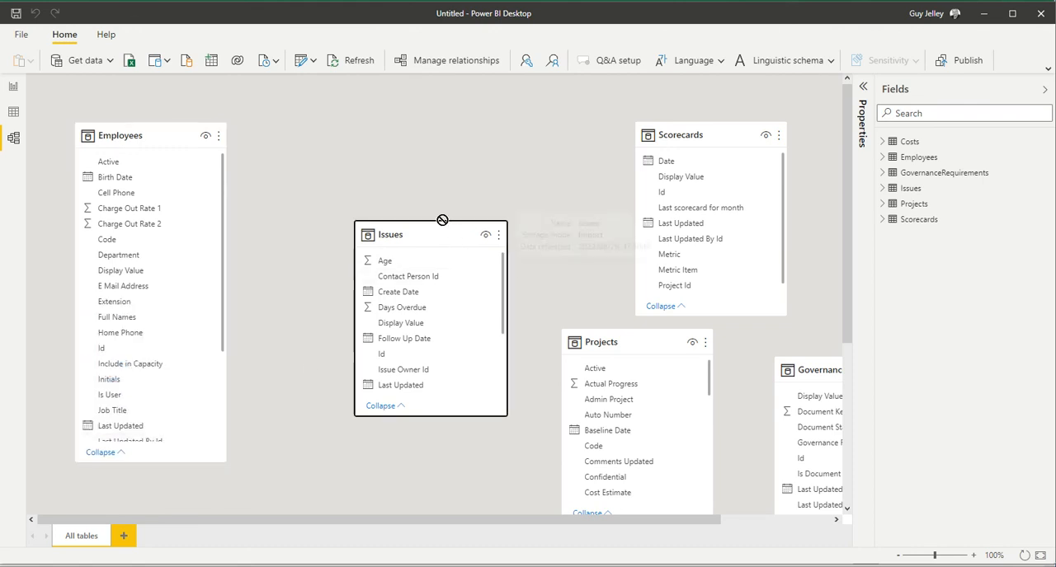
pyautogui.moveTo(442, 220); pyautogui.dragTo(365, 124)
pyautogui.moveTo(358, 313); pyautogui.dragTo(368, 452)
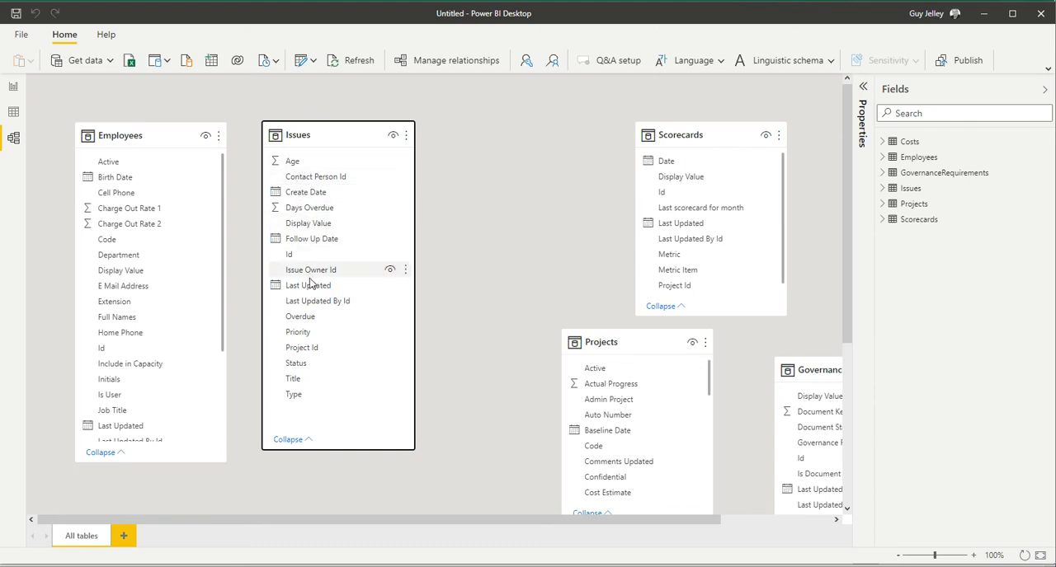
# Step: Insert a stacked column chart on the report page, place it against the page's upper-left corner and enlarge it
pyautogui.click(12, 88)
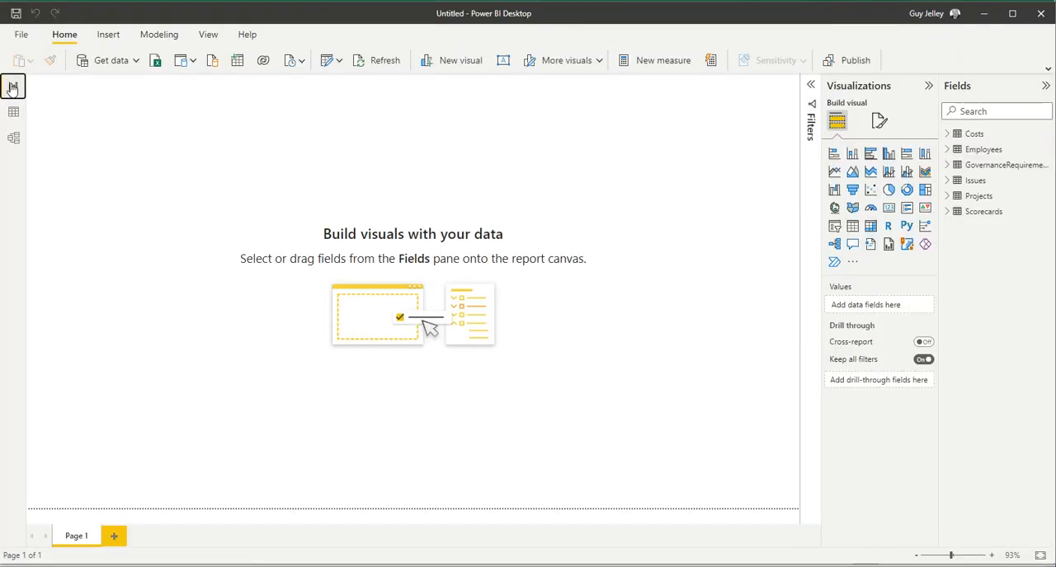
pyautogui.click(855, 157)
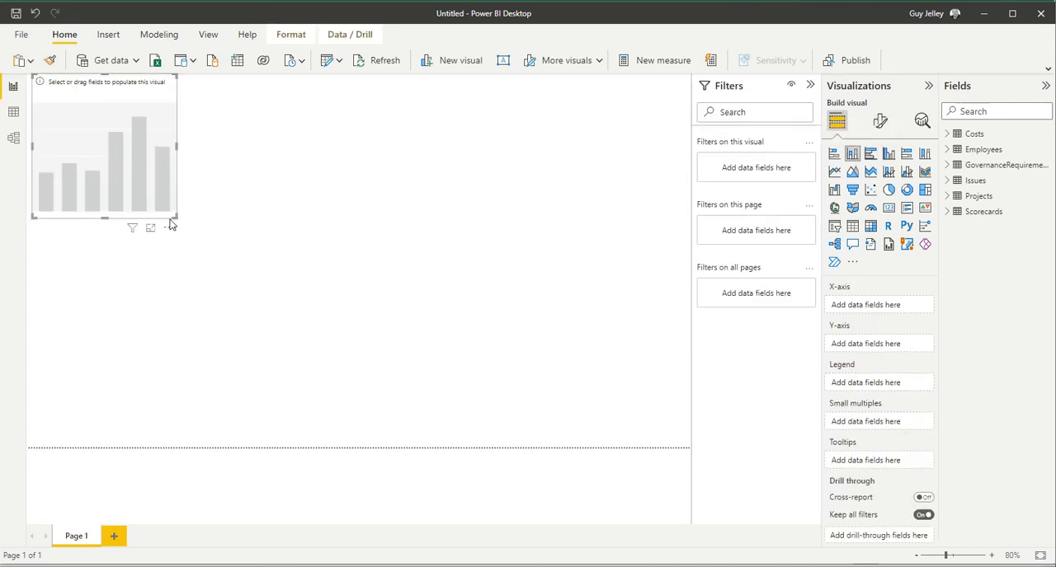
pyautogui.moveTo(142, 221); pyautogui.dragTo(188, 225)
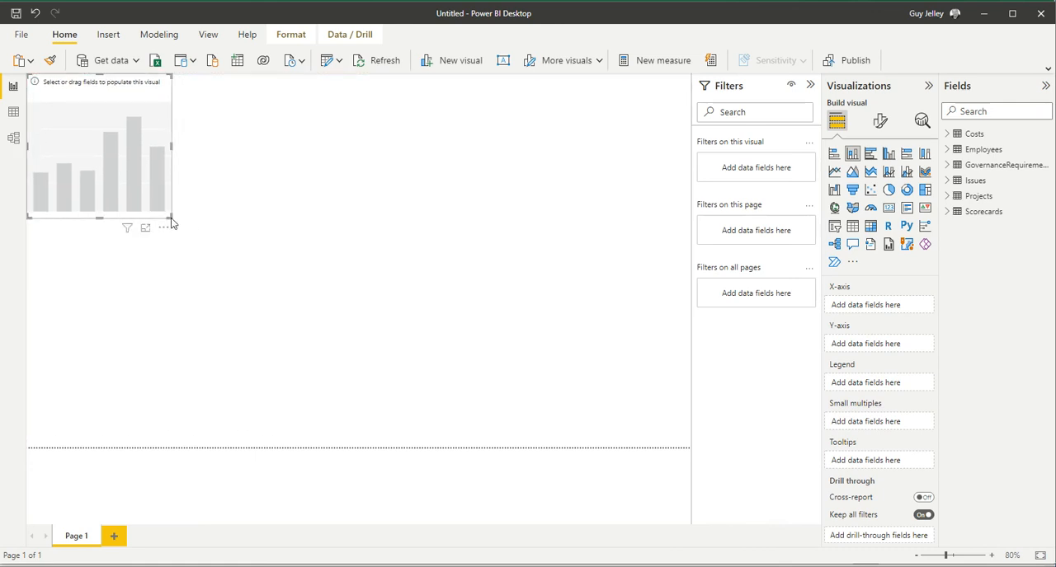
pyautogui.moveTo(171, 219); pyautogui.dragTo(270, 273)
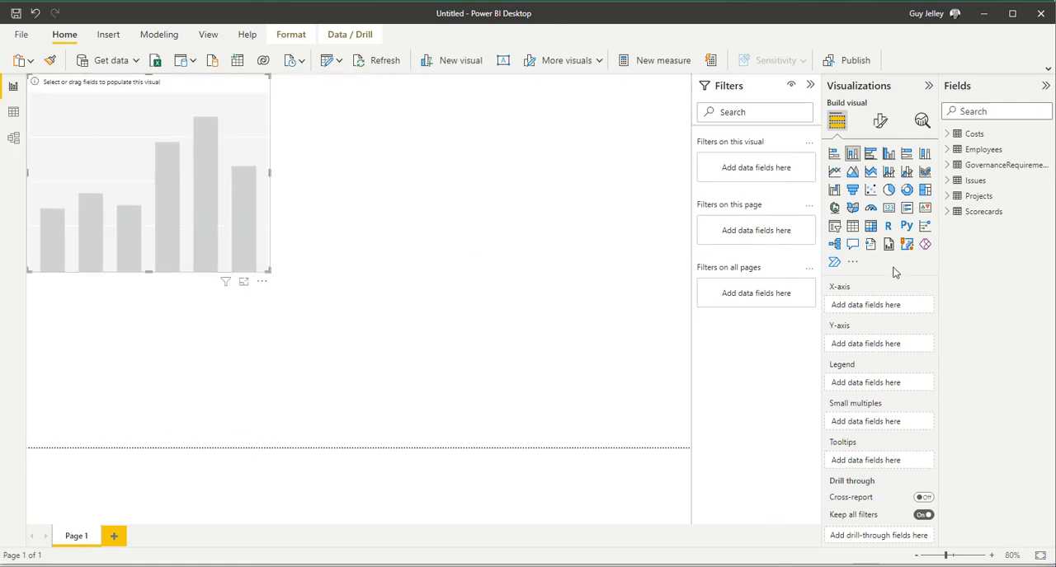
# Step: Assign the Projects fields to the column chart: Phase on the X-axis, count of Status on the Y-axis and Status as legend
pyautogui.click(953, 197)
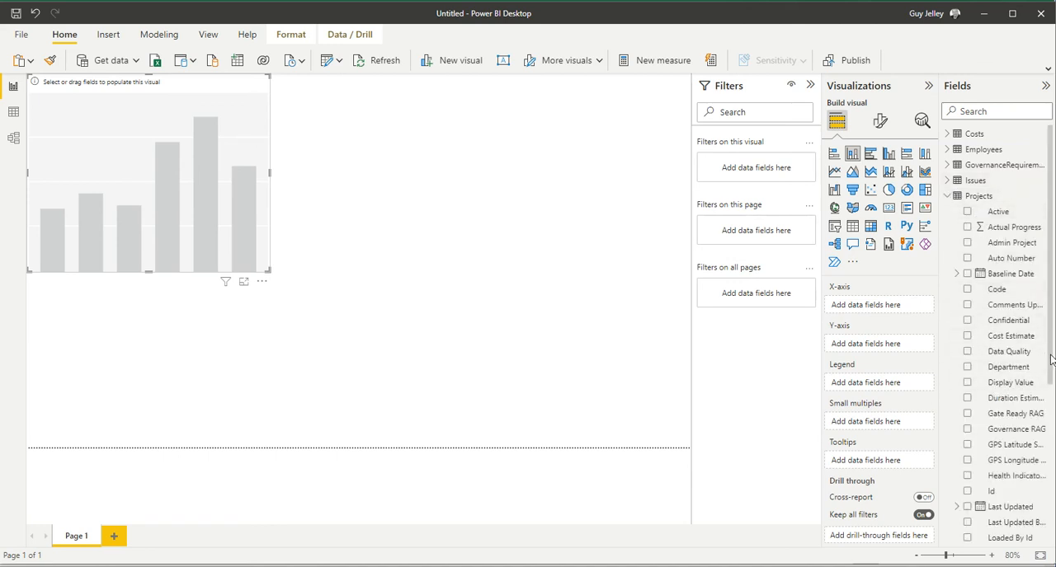
pyautogui.scroll(-5, 1050, 360)
pyautogui.moveTo(994, 407); pyautogui.dragTo(876, 307)
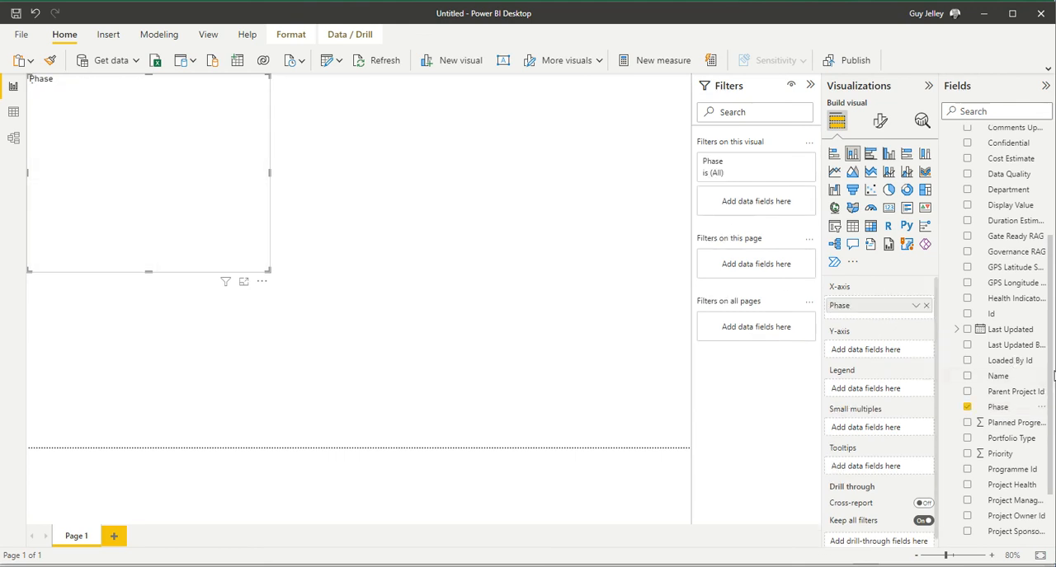
pyautogui.scroll(-2, 1051, 392)
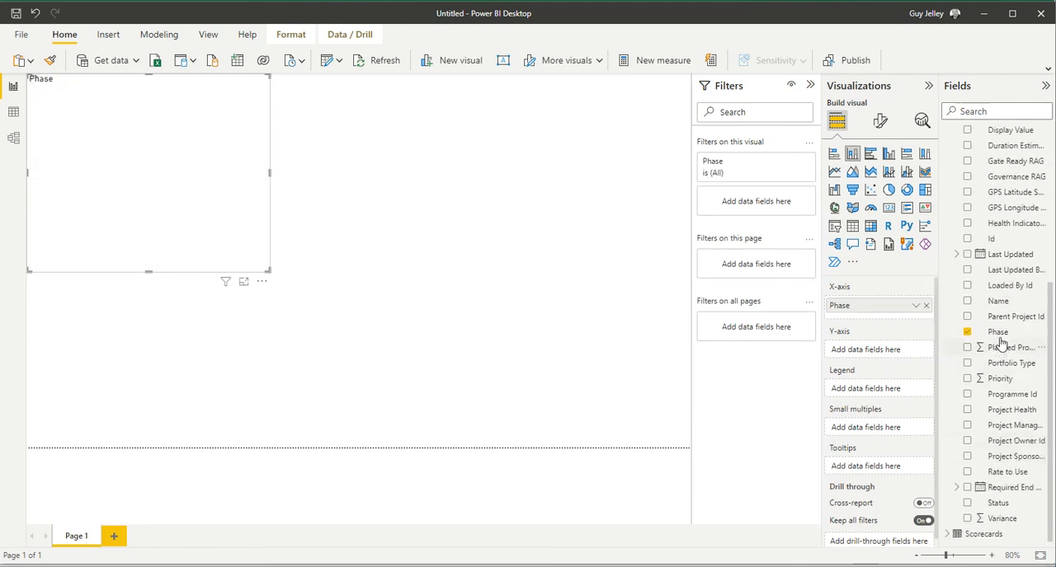
pyautogui.moveTo(996, 501); pyautogui.dragTo(875, 356)
pyautogui.moveTo(998, 504); pyautogui.dragTo(876, 394)
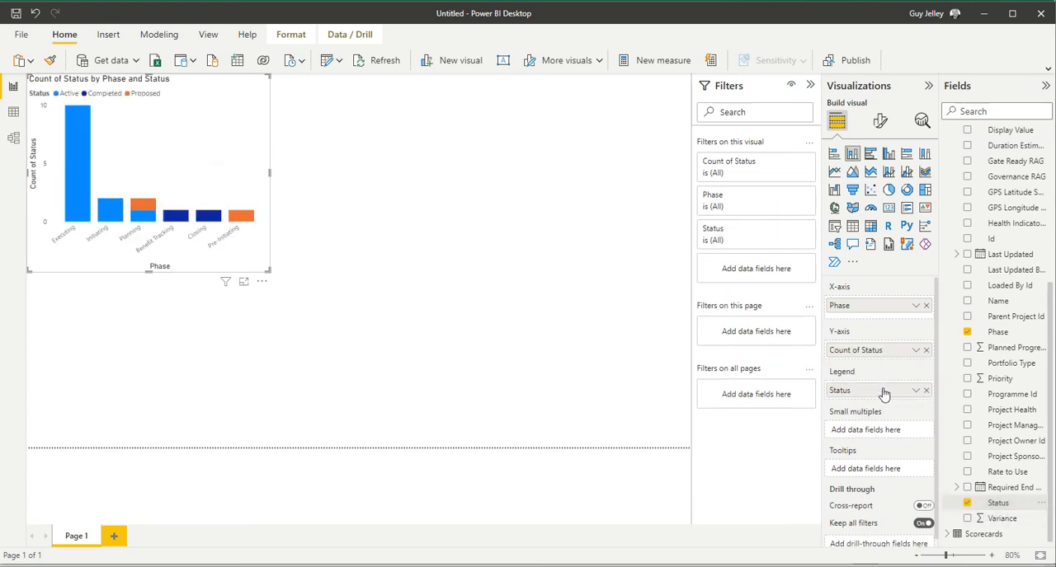
# Step: Resize the phase and status chart, convert it to a pie chart and deselect it
pyautogui.moveTo(268, 277); pyautogui.dragTo(317, 285)
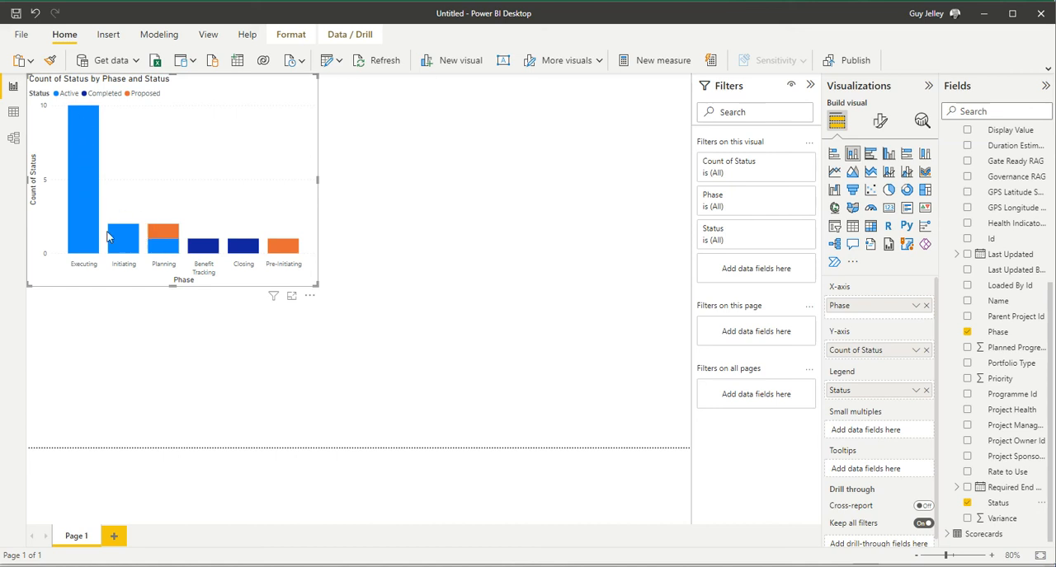
pyautogui.moveTo(314, 284); pyautogui.dragTo(289, 265)
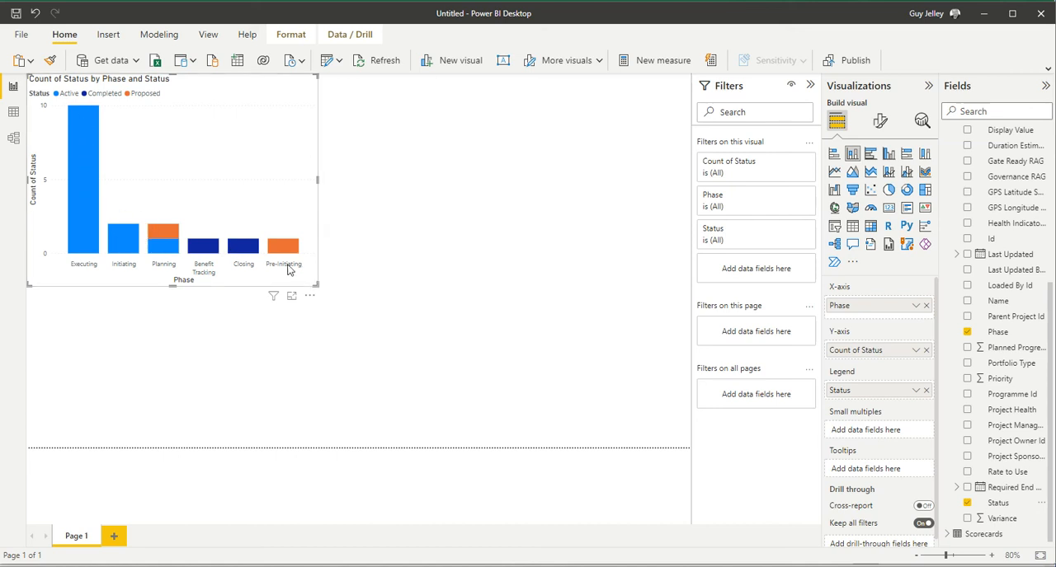
pyautogui.click(889, 190)
pyautogui.moveTo(380, 168); pyautogui.dragTo(532, 318)
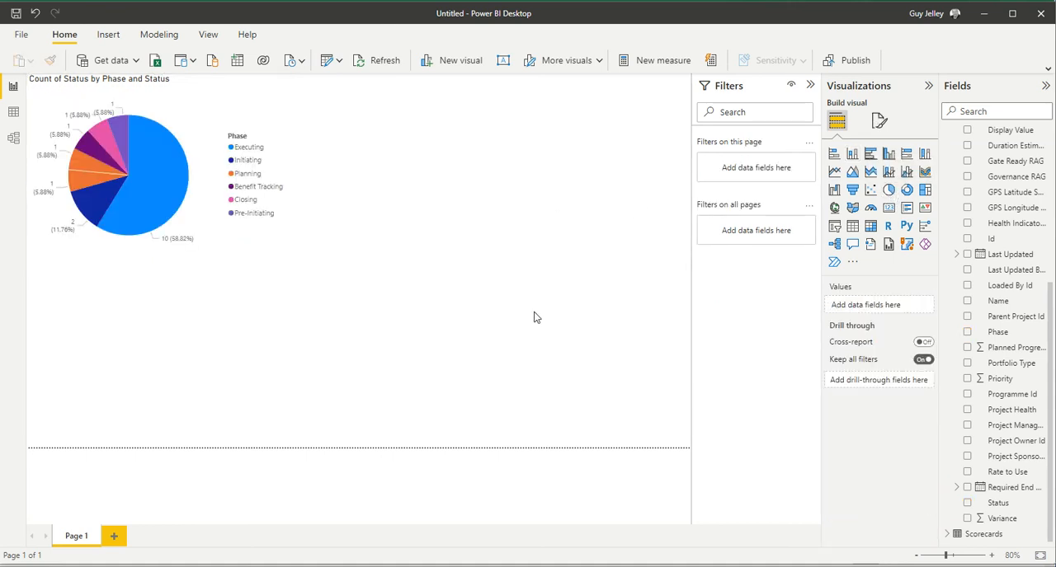